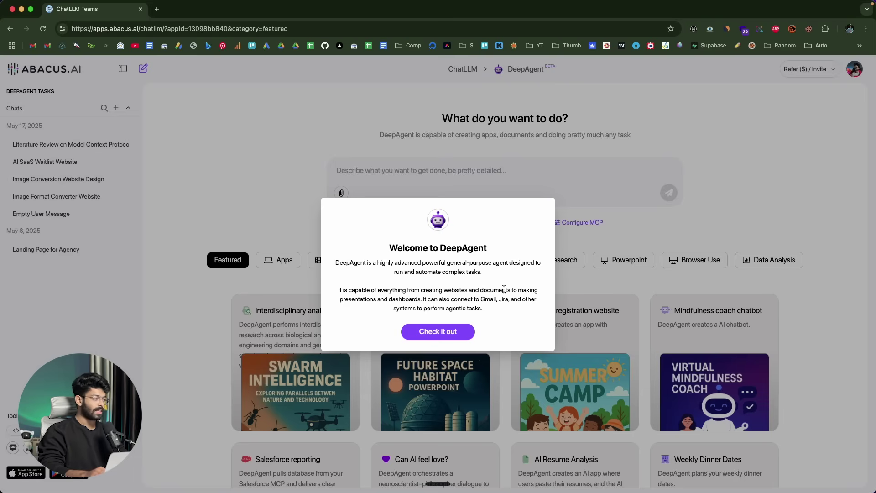
Step: Close the welcome introduction and view the Apps, Short Videos and AI Apps examples
{"action": "left_click", "coordinate": [440, 336]}
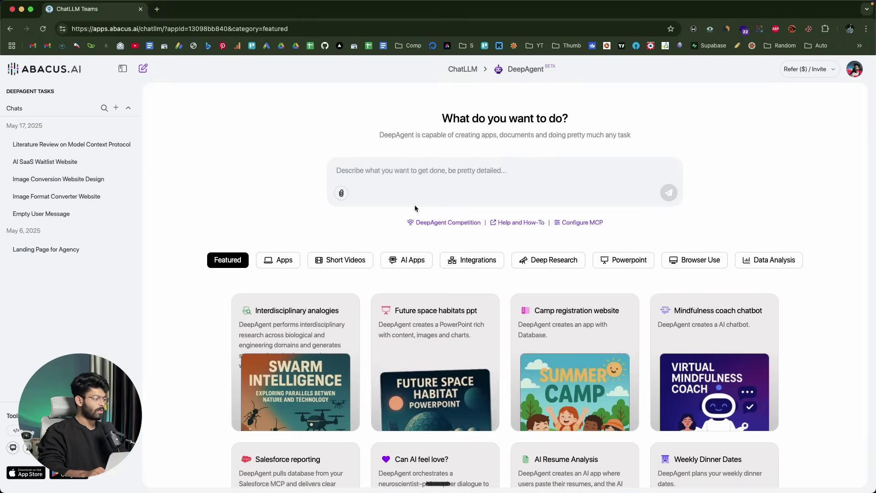
{"action": "scroll", "coordinate": [232, 206], "scroll_direction": "down", "scroll_amount": 2}
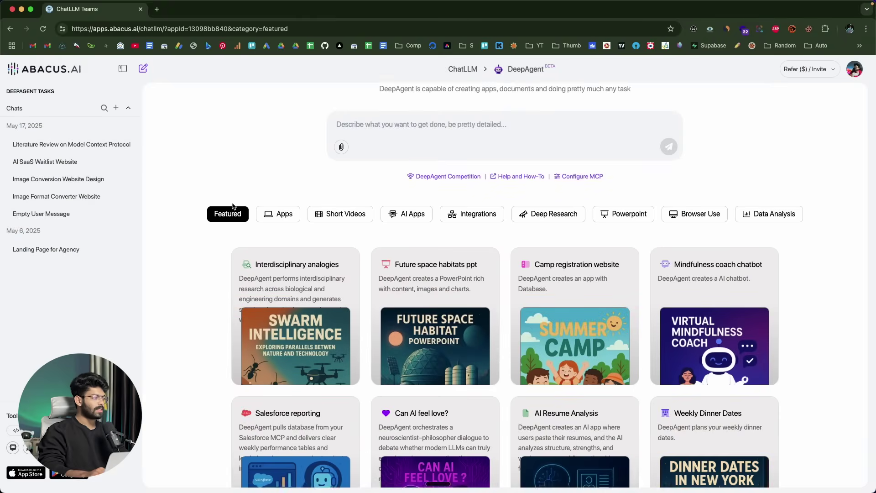
{"action": "scroll", "coordinate": [215, 296], "scroll_direction": "up", "scroll_amount": 2}
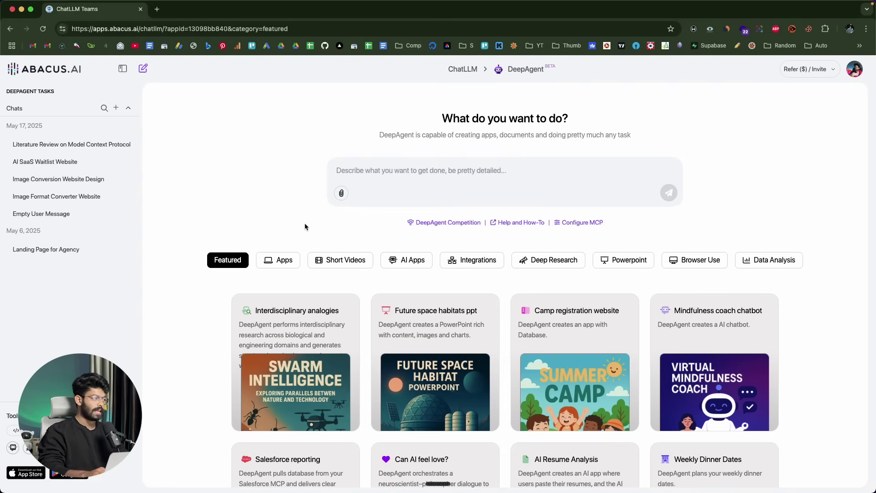
{"action": "left_click", "coordinate": [281, 260]}
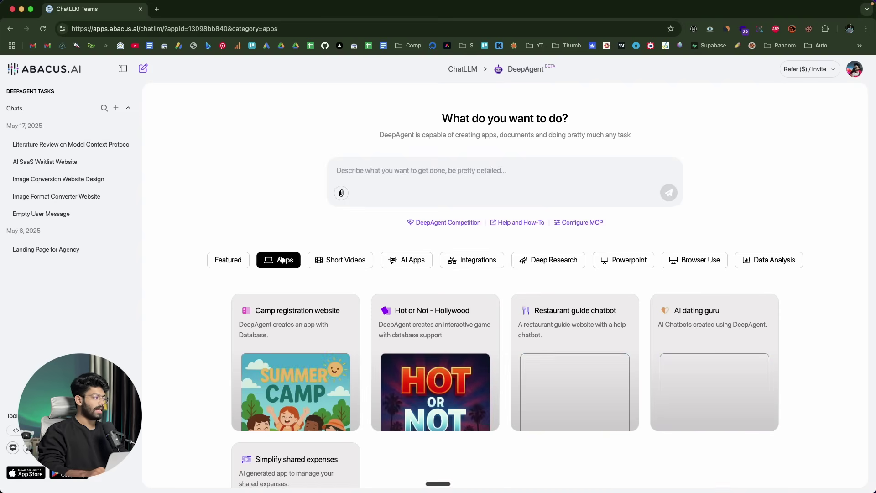
{"action": "left_click", "coordinate": [331, 261]}
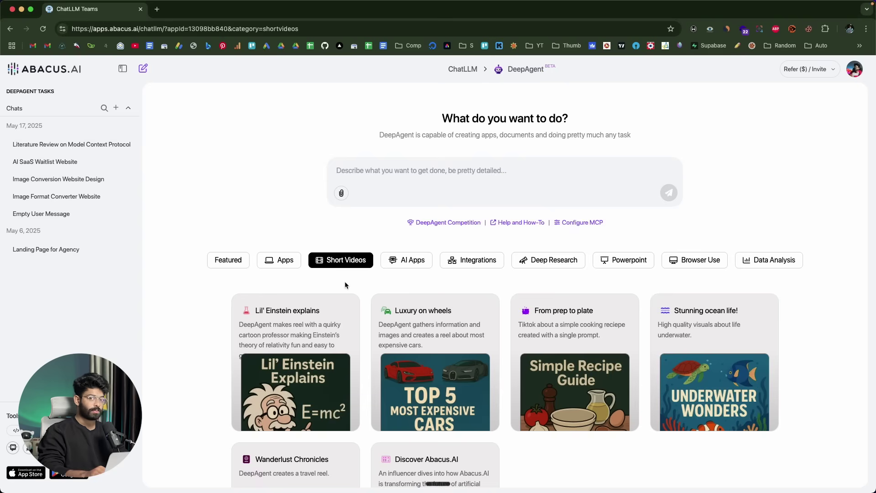
{"action": "left_click", "coordinate": [403, 261]}
Step: Browse the Integrations, Deep Research, PowerPoint, Browser Use and Data Analysis examples
{"action": "left_click", "coordinate": [469, 263]}
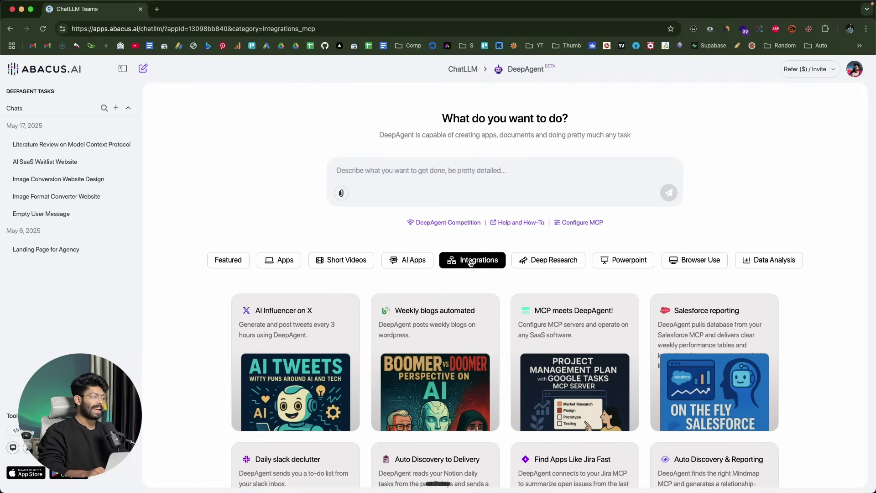
{"action": "scroll", "coordinate": [213, 311], "scroll_direction": "down", "scroll_amount": 4}
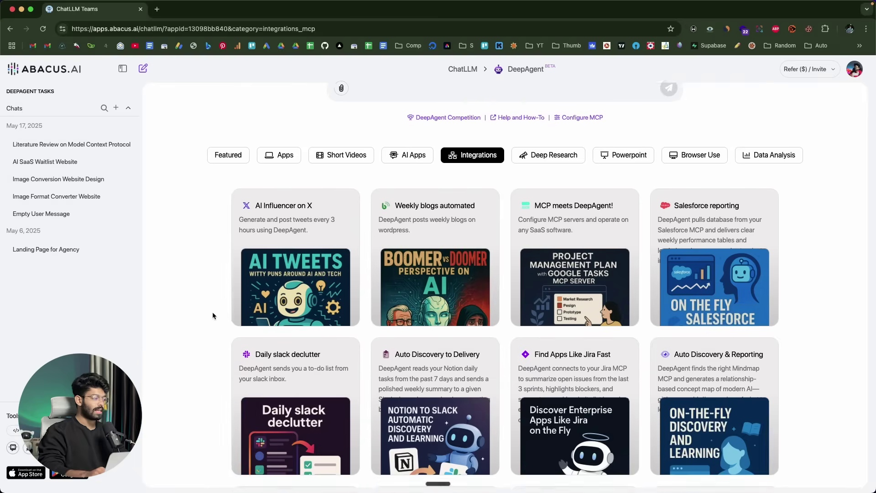
{"action": "scroll", "coordinate": [213, 311], "scroll_direction": "down", "scroll_amount": 3}
{"action": "scroll", "coordinate": [212, 311], "scroll_direction": "up", "scroll_amount": 5}
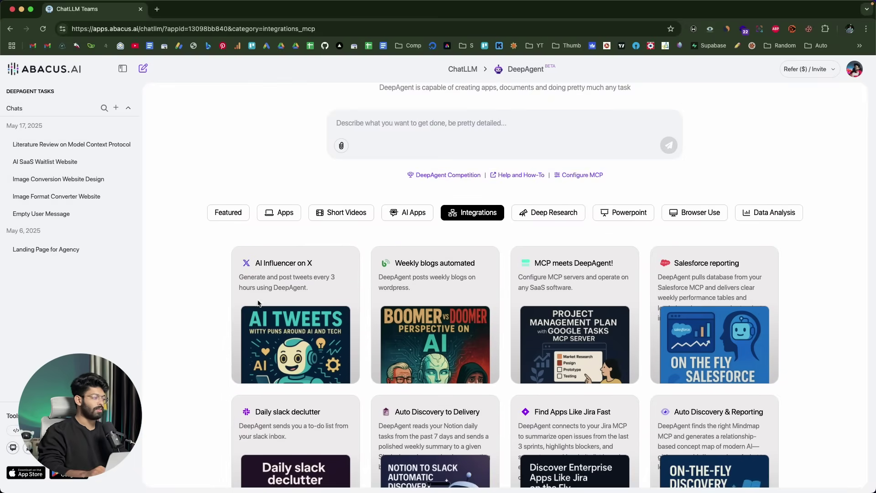
{"action": "left_click", "coordinate": [528, 215]}
{"action": "left_click", "coordinate": [621, 210]}
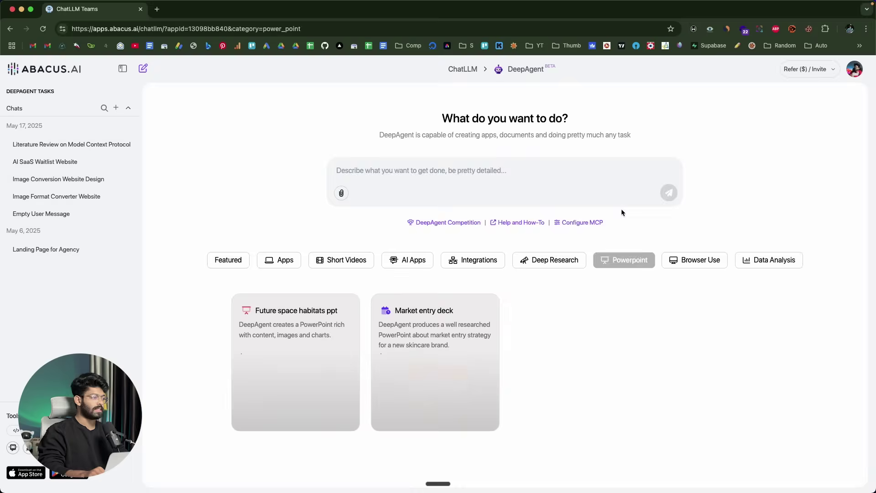
{"action": "left_click", "coordinate": [682, 261]}
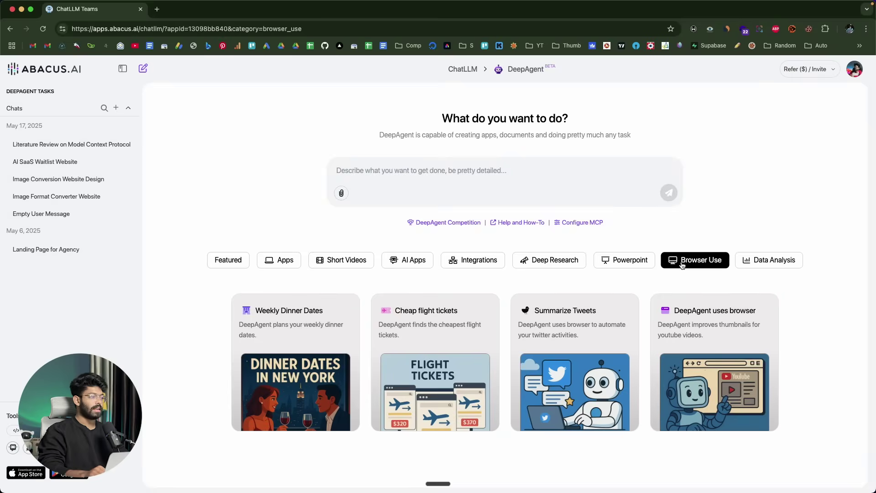
{"action": "left_click", "coordinate": [759, 261]}
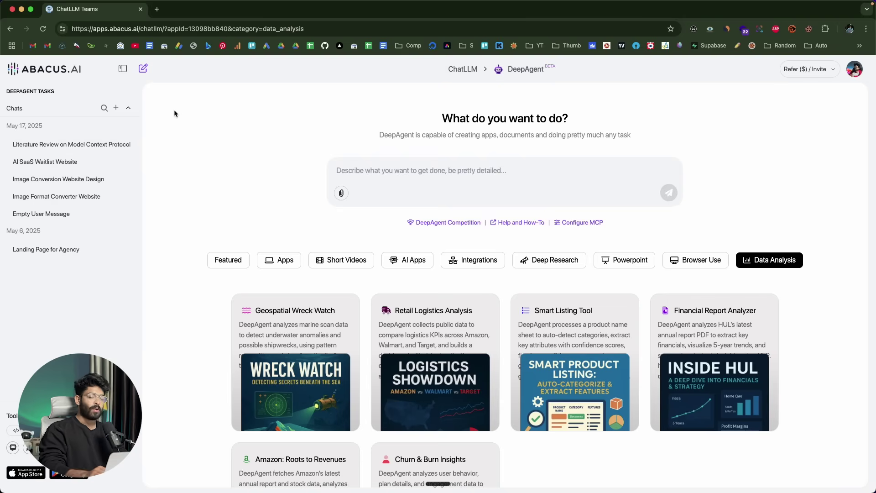
Step: Revisit the Short Videos and Deep Research examples, ending on the Apps examples list
{"action": "left_click", "coordinate": [391, 165]}
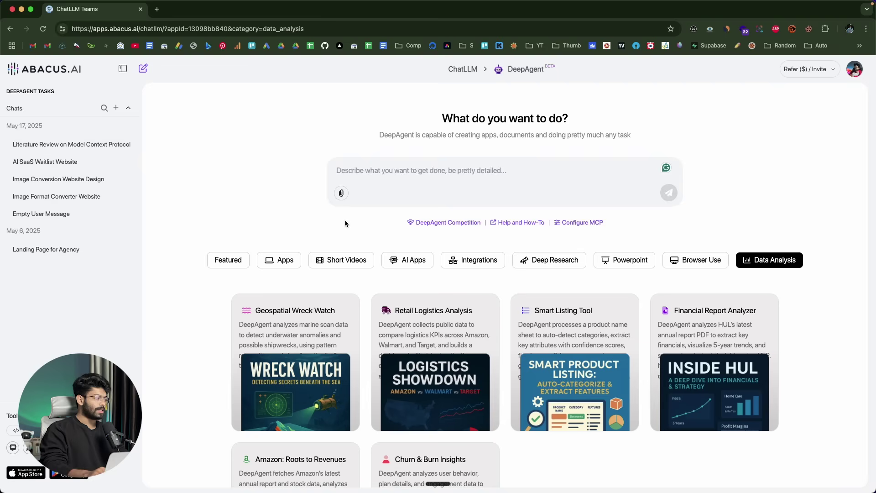
{"action": "left_click", "coordinate": [286, 256]}
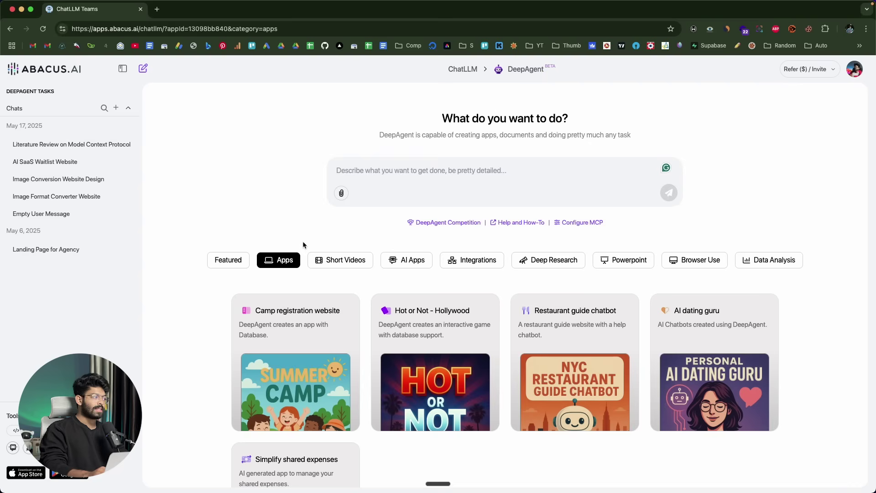
{"action": "left_click", "coordinate": [345, 258]}
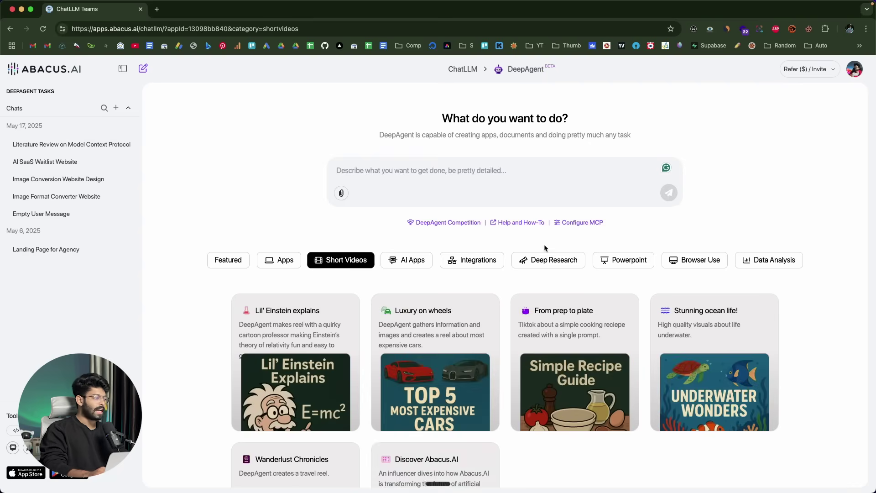
{"action": "left_click", "coordinate": [557, 259]}
{"action": "left_click", "coordinate": [279, 259]}
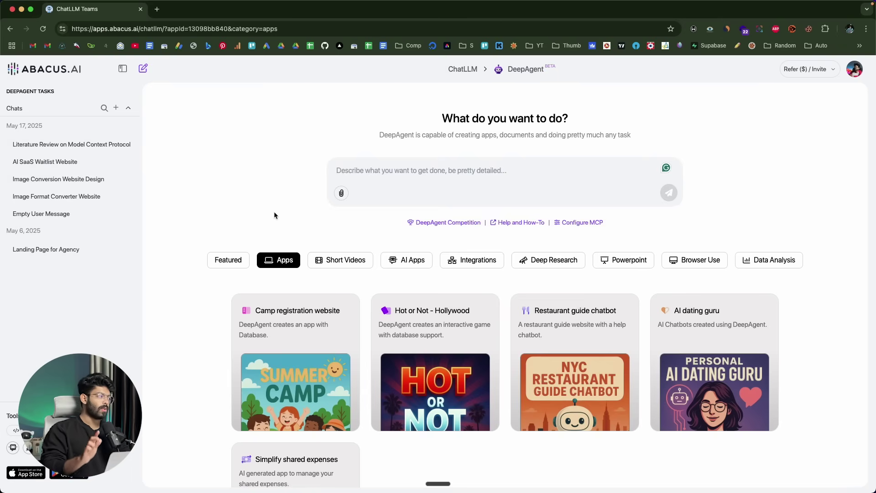
Step: Submit the Gemini-powered AI travel planner app request, then paste a reply letting DeepAgent choose answers
{"action": "left_click", "coordinate": [370, 169]}
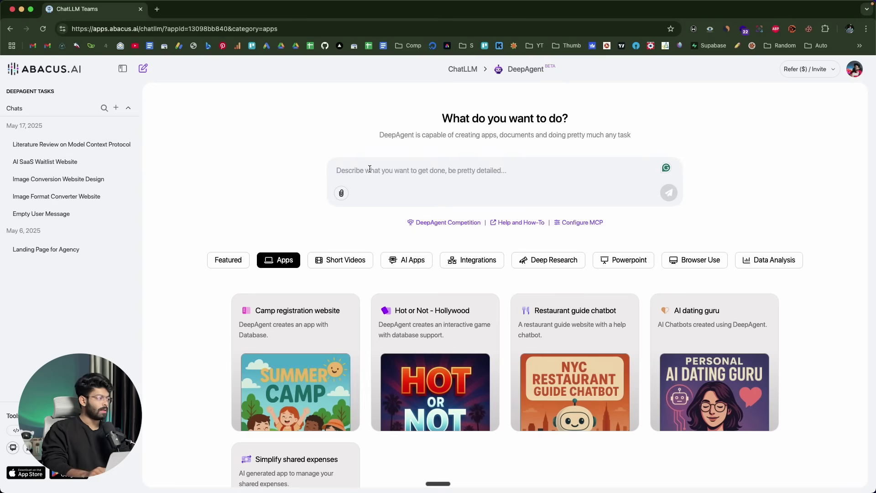
{"action": "type", "text": "Create an AI travel planner app where users can input the destination, trip duration, the number of people, and budget, and the AI creates a detailed travel plan and itinerary. Use the Gemini for this. I will provide the Gemini API key."}
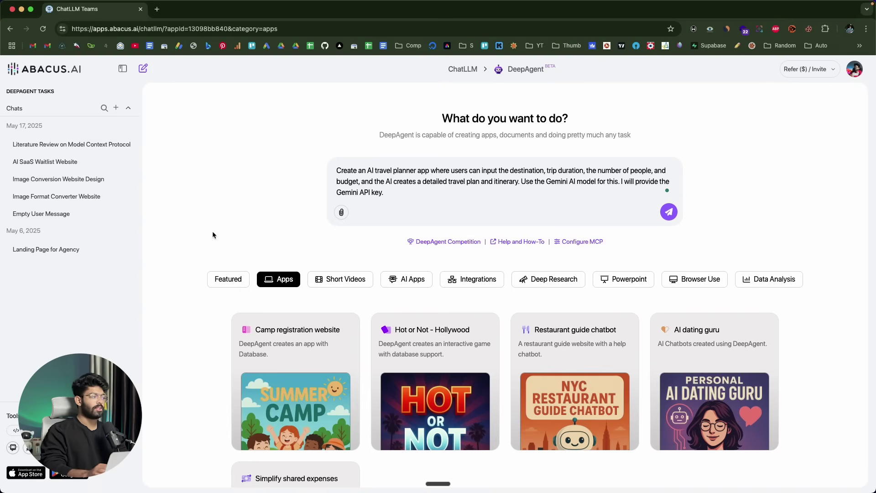
{"action": "left_click", "coordinate": [453, 198]}
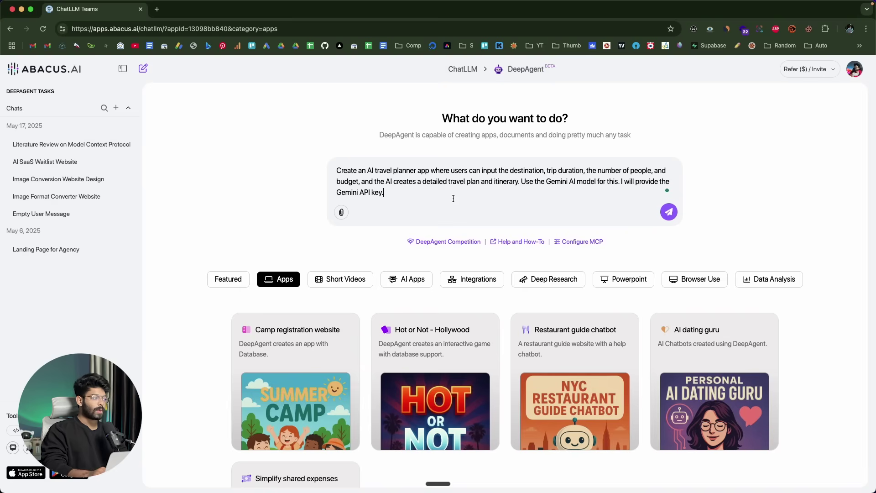
{"action": "left_click", "coordinate": [669, 212]}
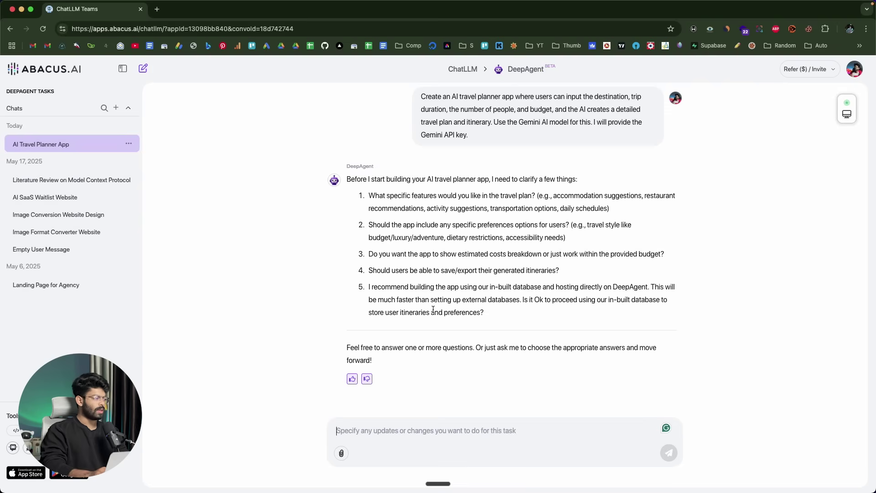
{"action": "type", "text": "choose the appropriate answers and move forward"}
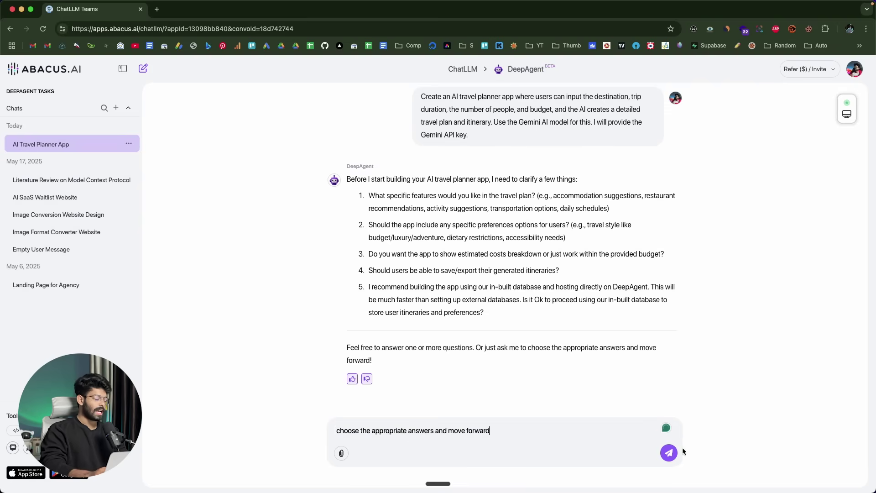
Step: Send the reply and review the built WanderWise AI landing page with its 'Plan Your Perfect Journey' form
{"action": "left_click", "coordinate": [669, 453]}
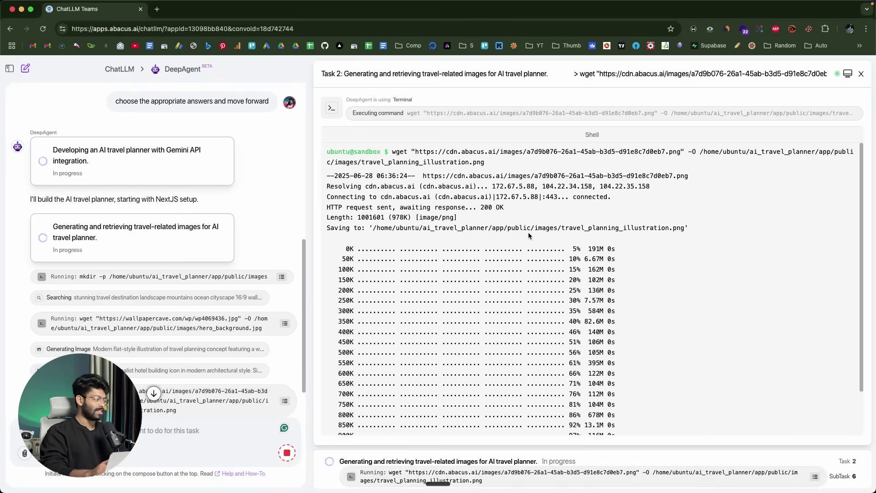
{"action": "scroll", "coordinate": [169, 297], "scroll_direction": "down", "scroll_amount": 2}
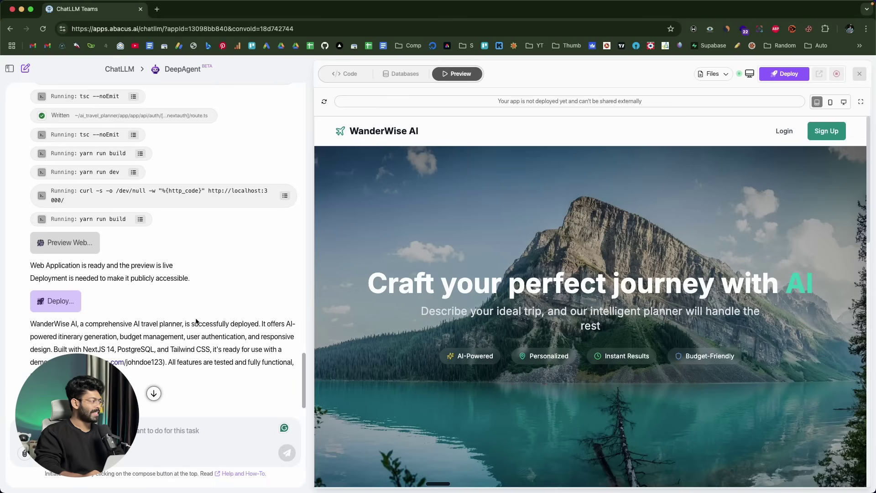
{"action": "scroll", "coordinate": [194, 322], "scroll_direction": "up", "scroll_amount": 15}
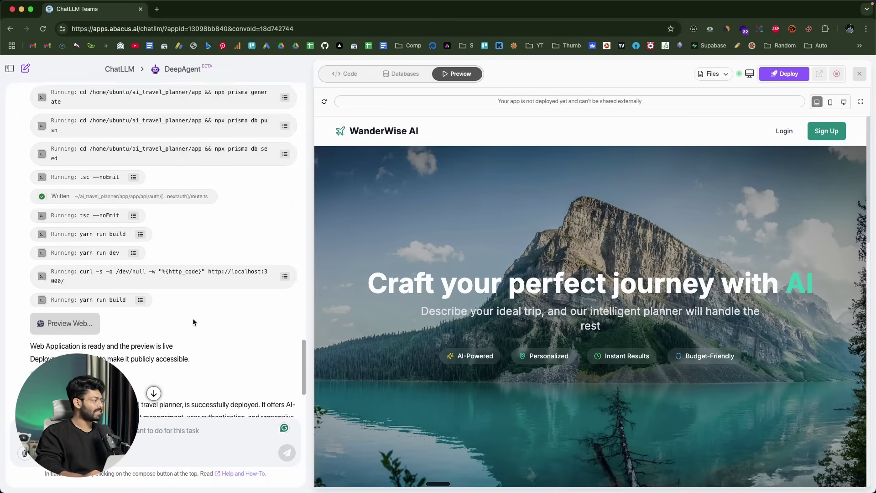
{"action": "scroll", "coordinate": [193, 322], "scroll_direction": "up", "scroll_amount": 20}
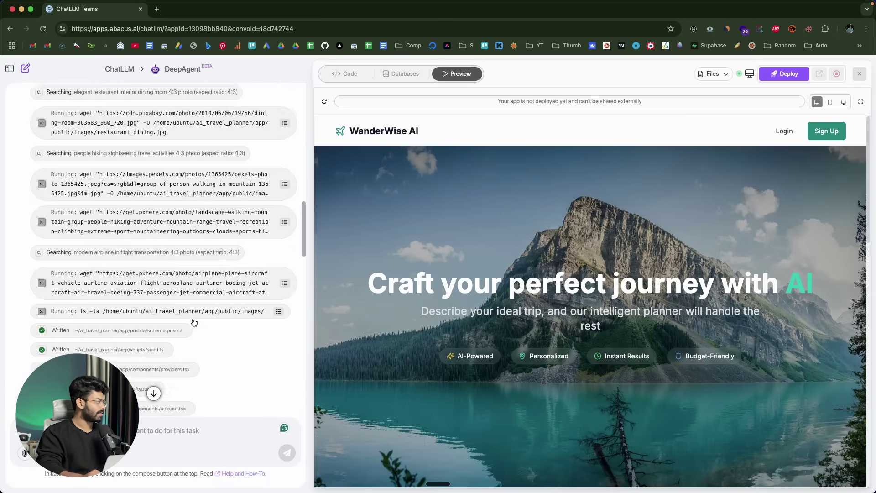
{"action": "scroll", "coordinate": [193, 319], "scroll_direction": "down", "scroll_amount": 20}
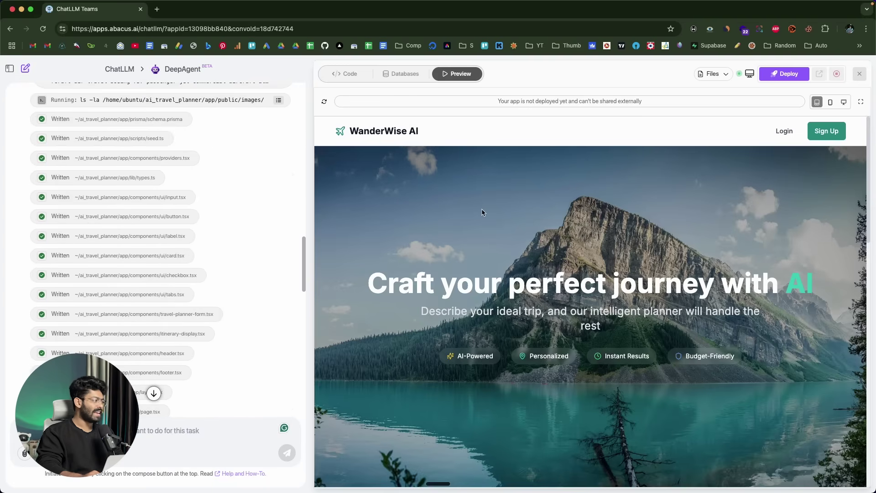
{"action": "scroll", "coordinate": [483, 211], "scroll_direction": "down", "scroll_amount": 5}
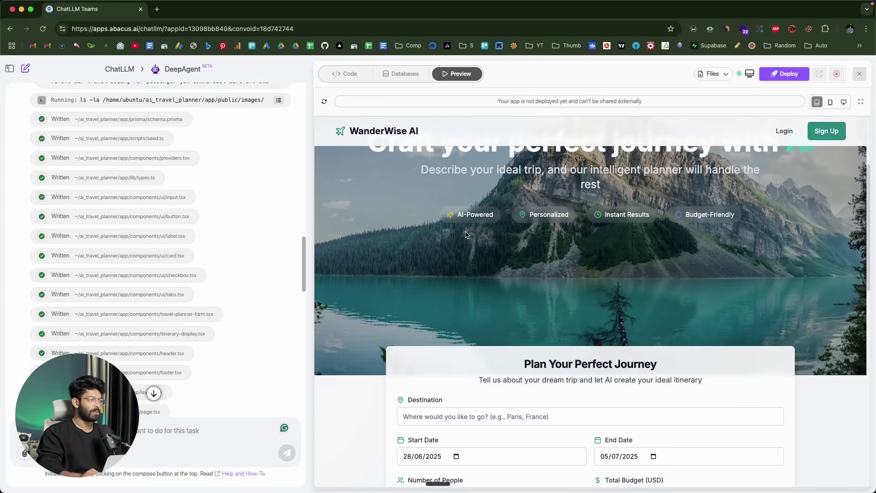
Step: Scroll through the WanderWise AI preview in full screen, then return to the chat and Preview split view
{"action": "left_click", "coordinate": [860, 101]}
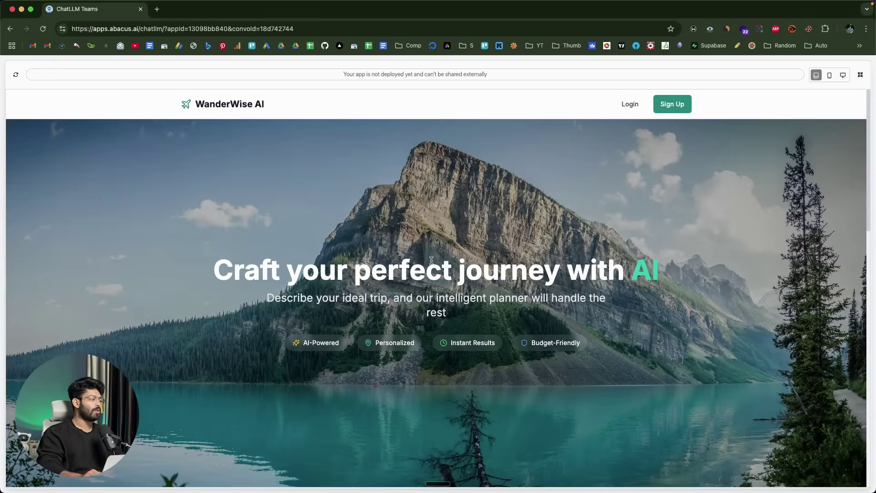
{"action": "scroll", "coordinate": [671, 154], "scroll_direction": "down", "scroll_amount": 2}
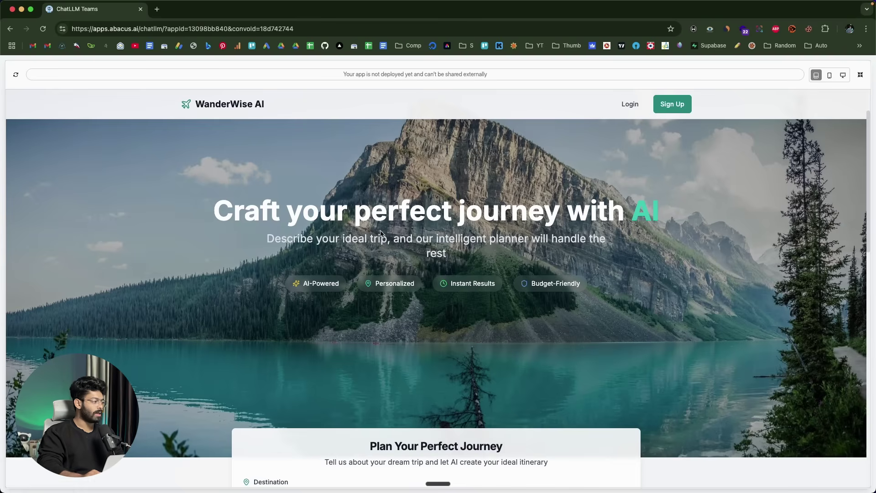
{"action": "scroll", "coordinate": [381, 233], "scroll_direction": "down", "scroll_amount": 3}
{"action": "scroll", "coordinate": [382, 233], "scroll_direction": "down", "scroll_amount": 5}
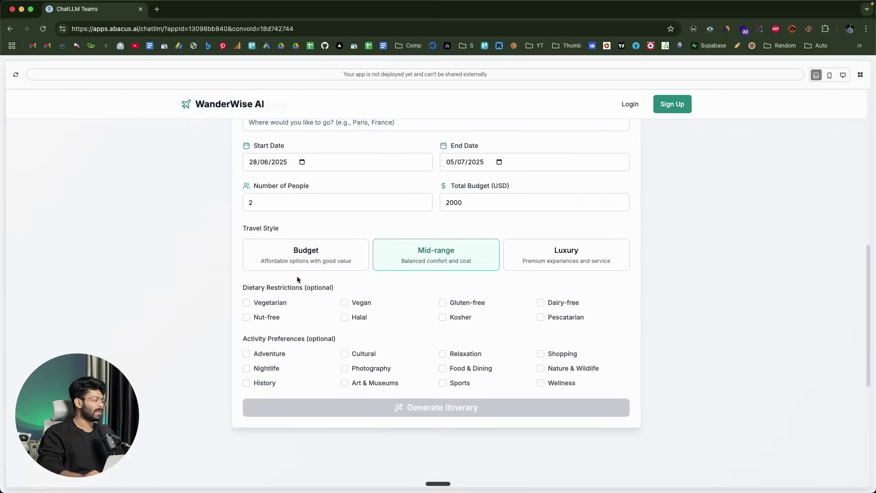
{"action": "scroll", "coordinate": [416, 245], "scroll_direction": "up", "scroll_amount": 2}
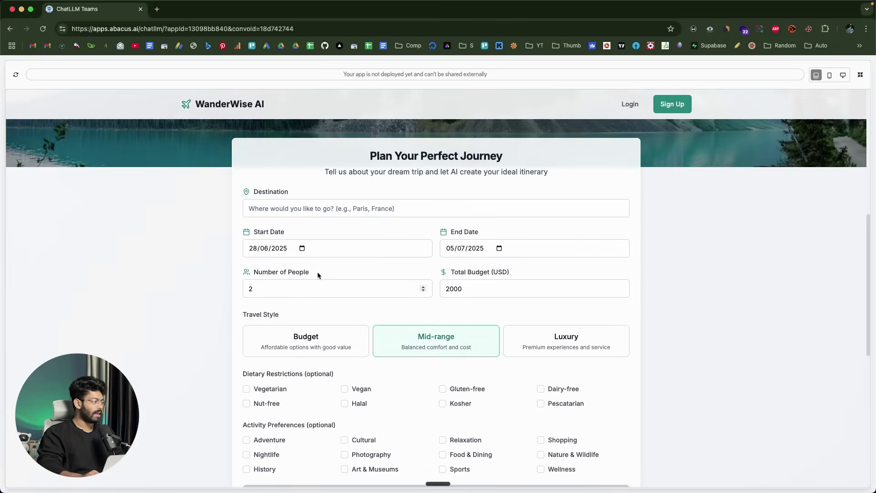
{"action": "scroll", "coordinate": [317, 271], "scroll_direction": "down", "scroll_amount": 2}
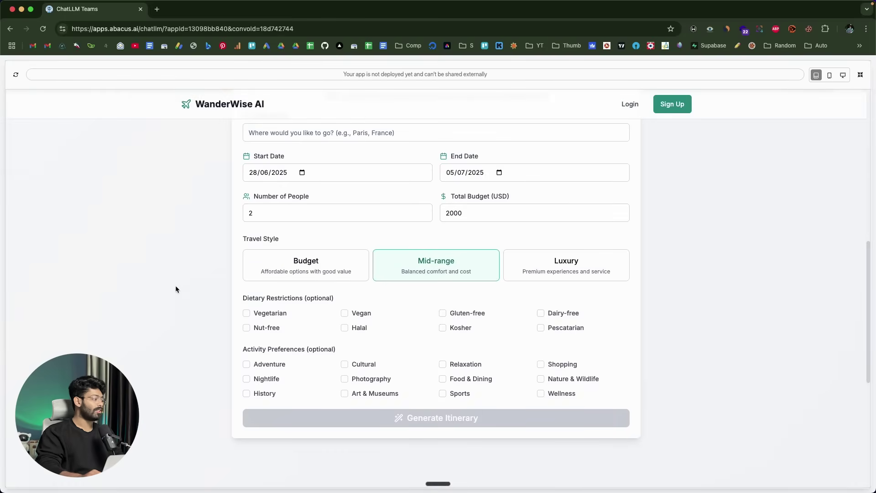
{"action": "scroll", "coordinate": [176, 288], "scroll_direction": "down", "scroll_amount": 7}
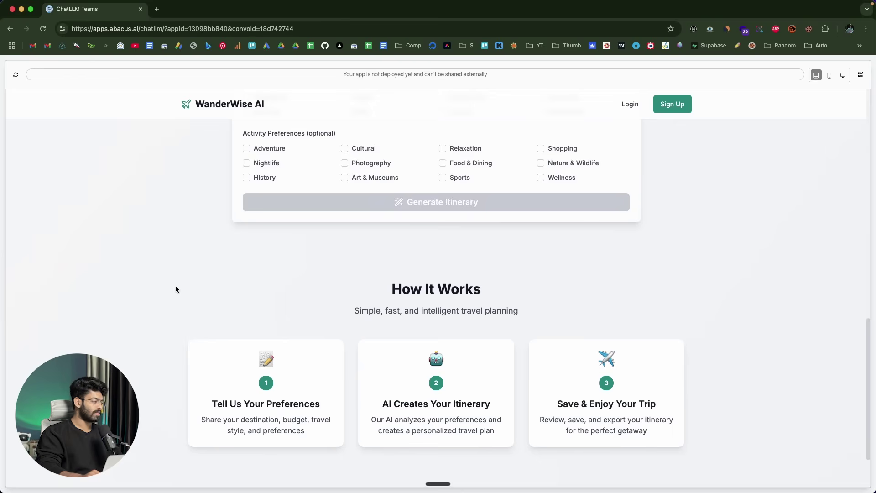
{"action": "scroll", "coordinate": [175, 286], "scroll_direction": "up", "scroll_amount": 15}
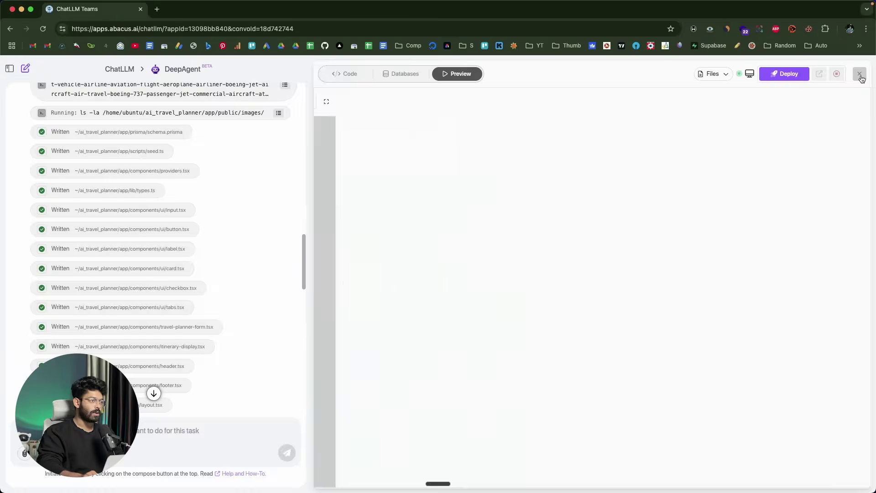
{"action": "left_click", "coordinate": [860, 75]}
Step: Sign in to WanderWise AI by copying the demo account's email and password into the login form
{"action": "scroll", "coordinate": [197, 296], "scroll_direction": "down", "scroll_amount": 15}
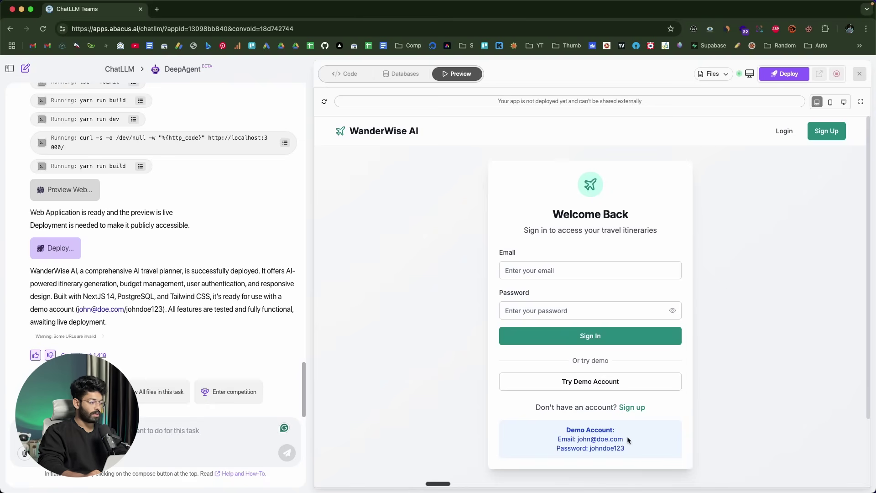
{"action": "left_click_drag", "start_coordinate": [627, 437], "coordinate": [577, 438]}
{"action": "key", "text": "super+c"}
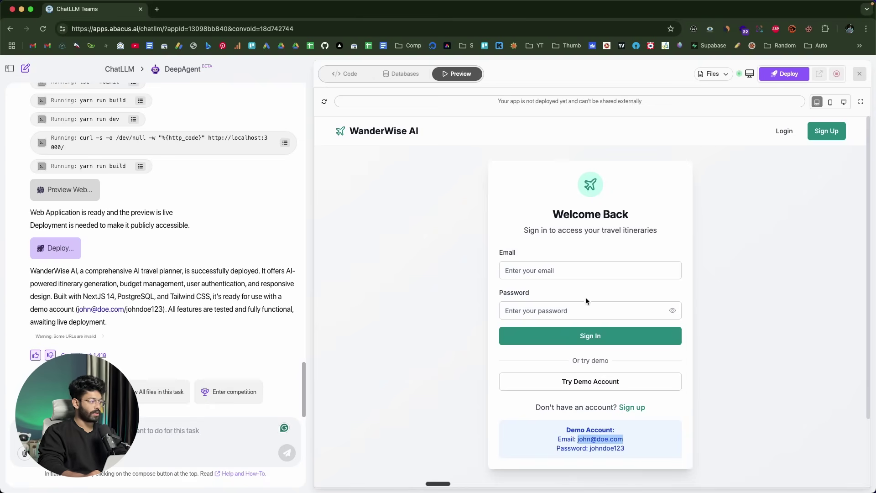
{"action": "left_click", "coordinate": [578, 273]}
{"action": "key", "text": "super+v"}
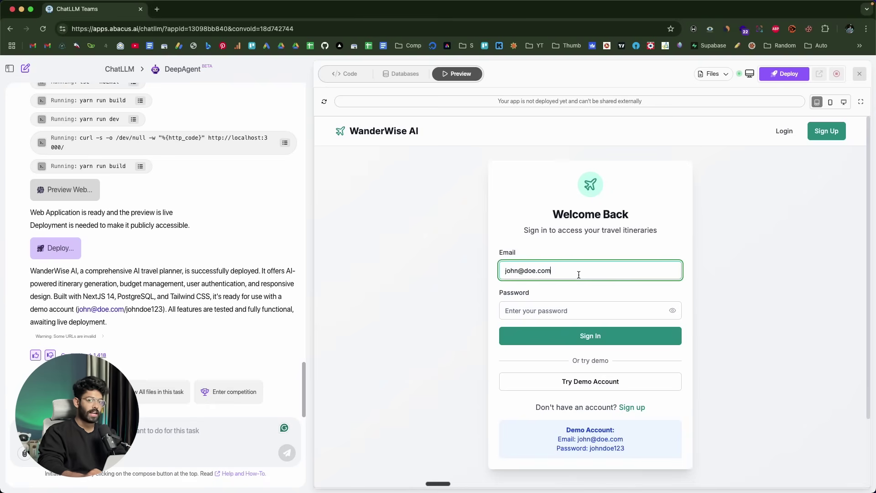
{"action": "left_click_drag", "start_coordinate": [637, 448], "coordinate": [601, 448]}
{"action": "left_click", "coordinate": [555, 310]}
{"action": "key", "text": "super+v"}
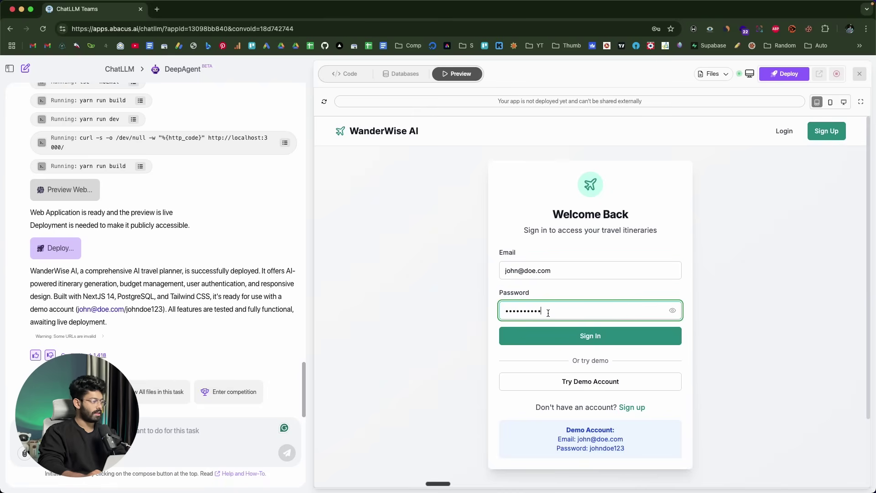
{"action": "left_click", "coordinate": [574, 338]}
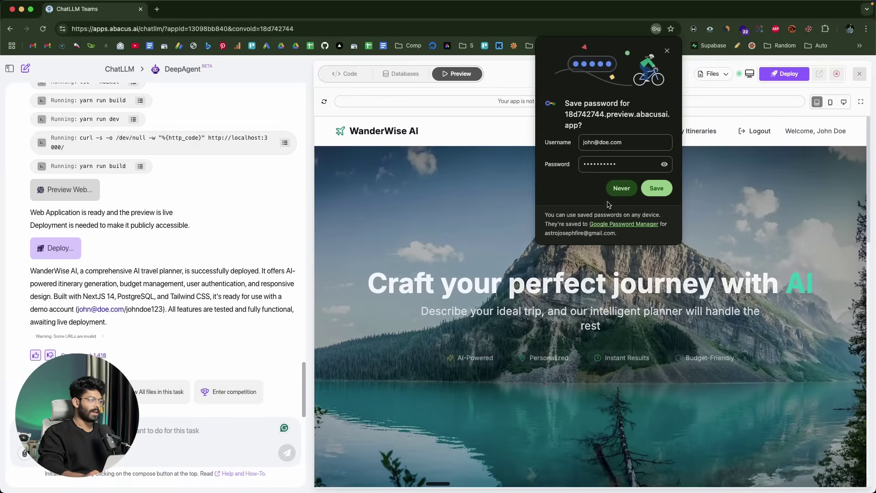
Step: Enter Paris as the destination with trip dates 30 June to 5 July 2025
{"action": "scroll", "coordinate": [529, 252], "scroll_direction": "down", "scroll_amount": 5}
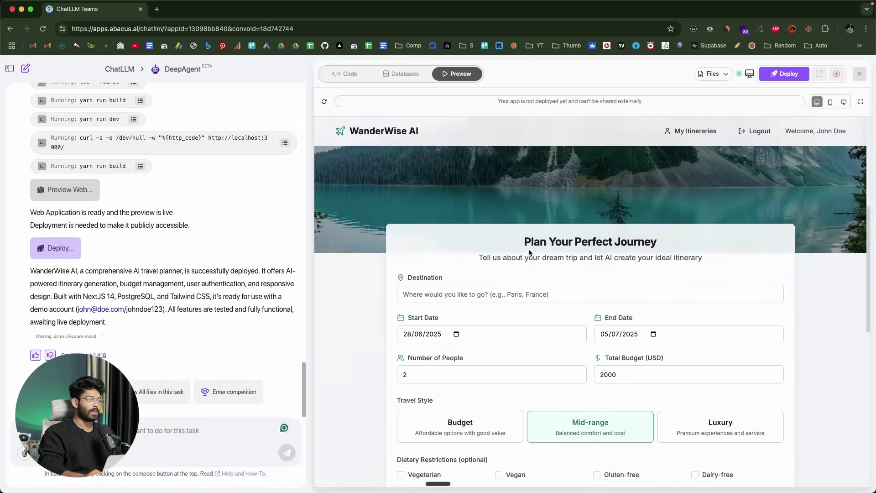
{"action": "scroll", "coordinate": [530, 252], "scroll_direction": "up", "scroll_amount": 5}
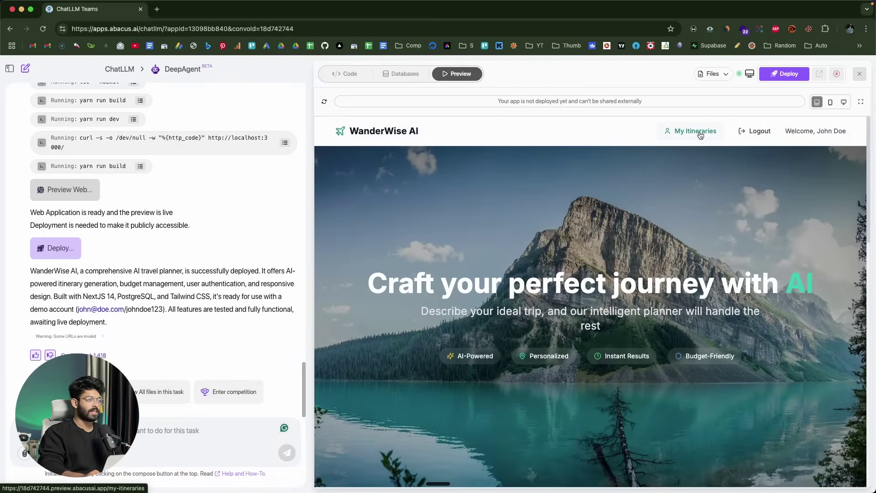
{"action": "scroll", "coordinate": [513, 291], "scroll_direction": "down", "scroll_amount": 5}
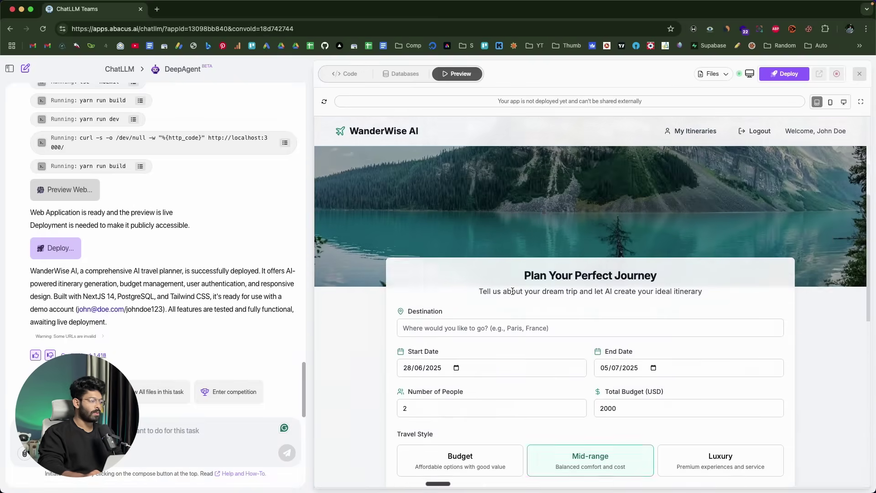
{"action": "scroll", "coordinate": [364, 264], "scroll_direction": "up", "scroll_amount": 5}
{"action": "scroll", "coordinate": [364, 264], "scroll_direction": "down", "scroll_amount": 5}
{"action": "scroll", "coordinate": [364, 261], "scroll_direction": "down", "scroll_amount": 1}
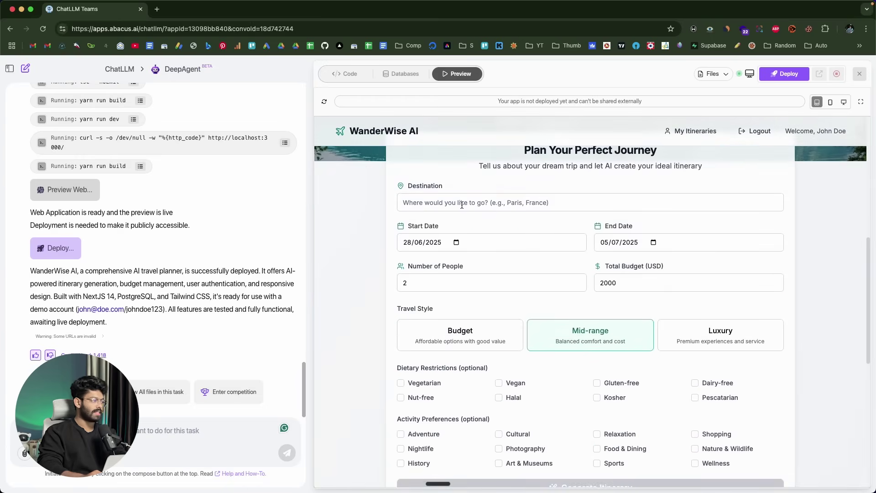
{"action": "left_click", "coordinate": [462, 203]}
{"action": "type", "text": "Paris"}
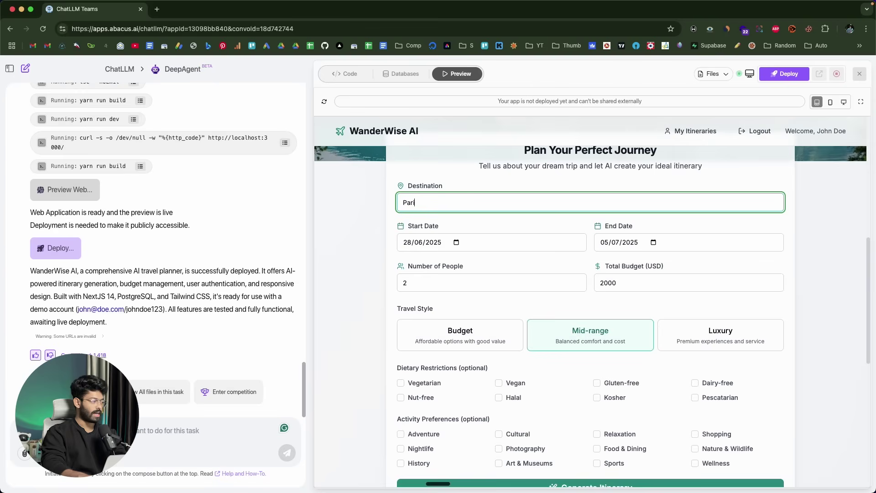
{"action": "left_click", "coordinate": [457, 242]}
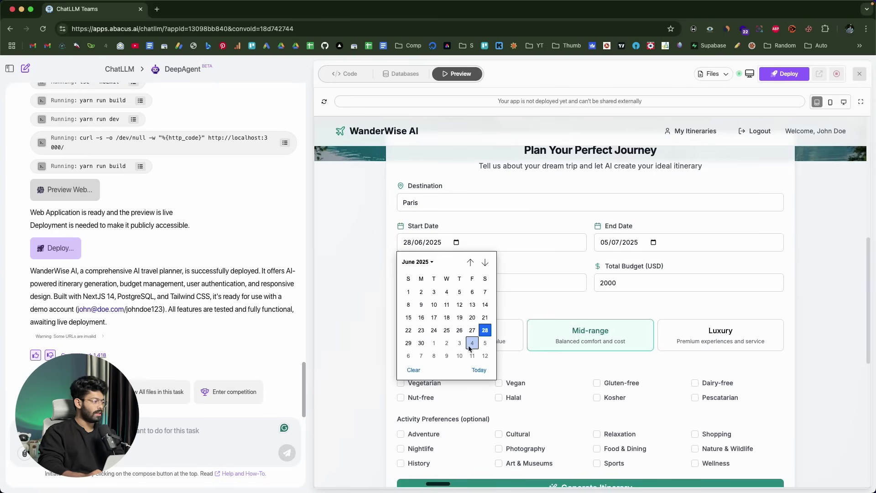
{"action": "left_click", "coordinate": [421, 343]}
{"action": "left_click", "coordinate": [654, 243]}
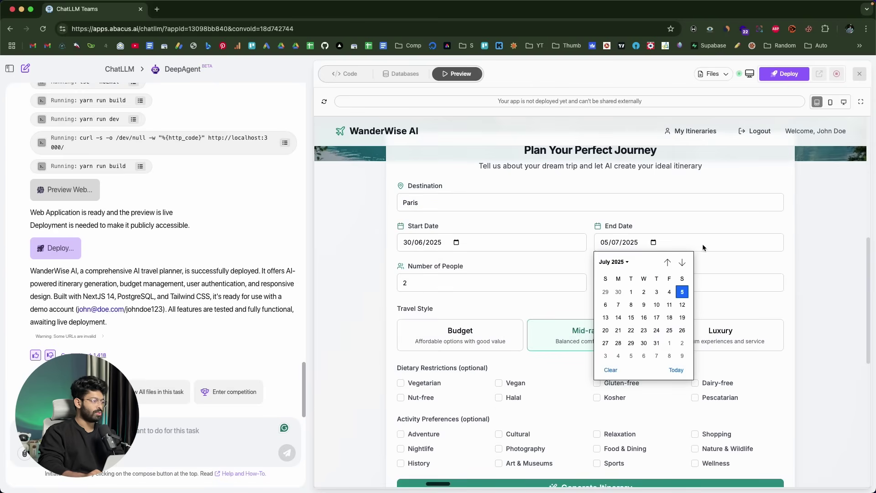
{"action": "left_click", "coordinate": [682, 292]}
{"action": "left_click", "coordinate": [452, 281]}
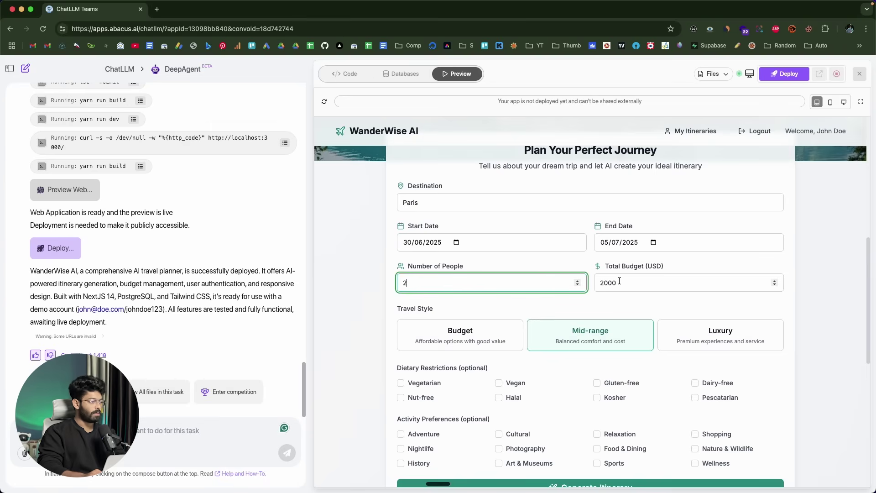
Step: Set activity preferences to Cultural, Relaxation and Art & Museums, then generate the itinerary
{"action": "scroll", "coordinate": [466, 354], "scroll_direction": "down", "scroll_amount": 3}
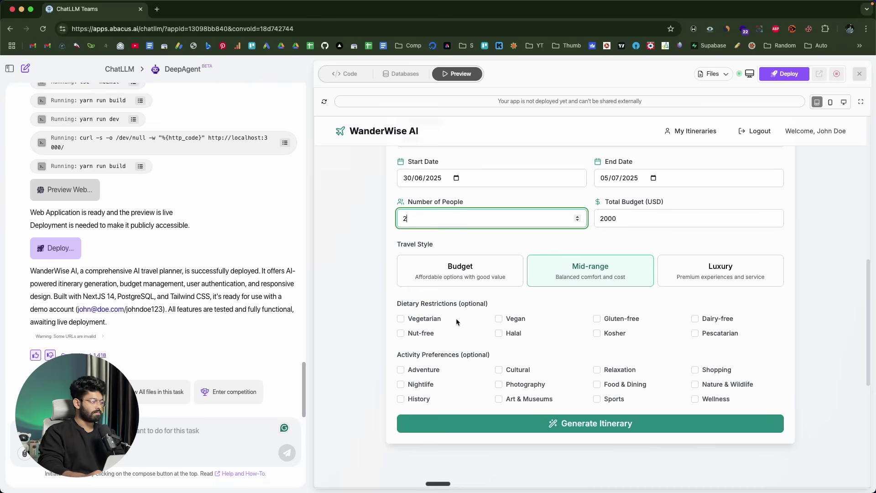
{"action": "left_click", "coordinate": [418, 371]}
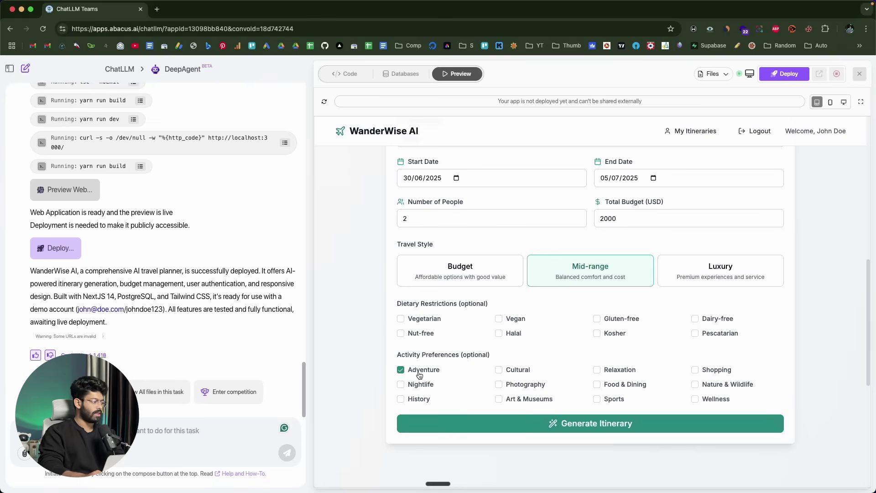
{"action": "left_click", "coordinate": [616, 373]}
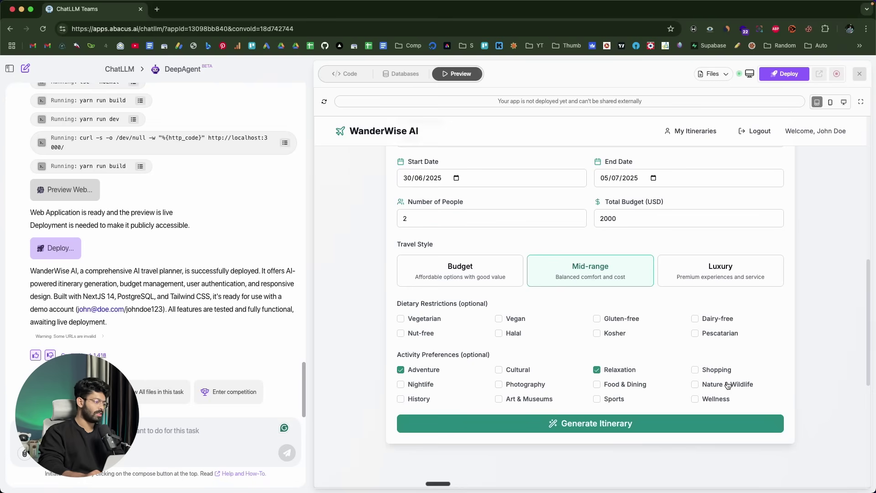
{"action": "left_click", "coordinate": [695, 385]}
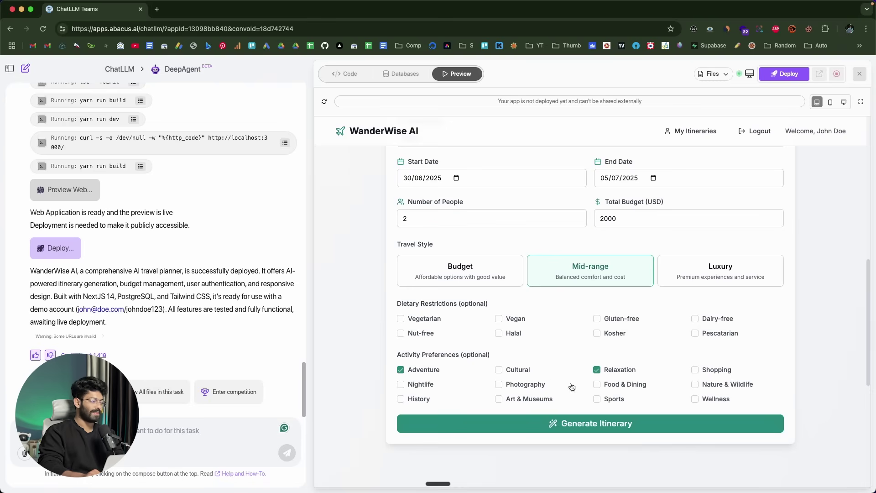
{"action": "left_click", "coordinate": [413, 371]}
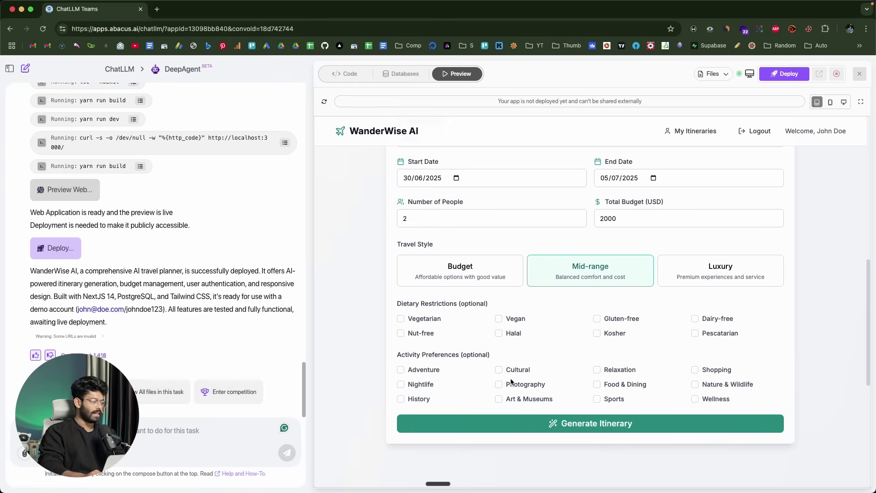
{"action": "left_click", "coordinate": [501, 399]}
{"action": "left_click", "coordinate": [615, 370]}
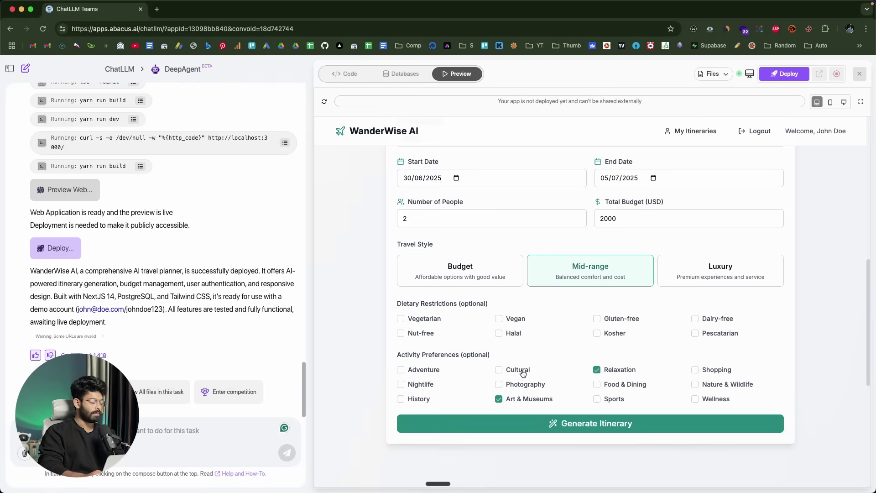
{"action": "left_click", "coordinate": [565, 422]}
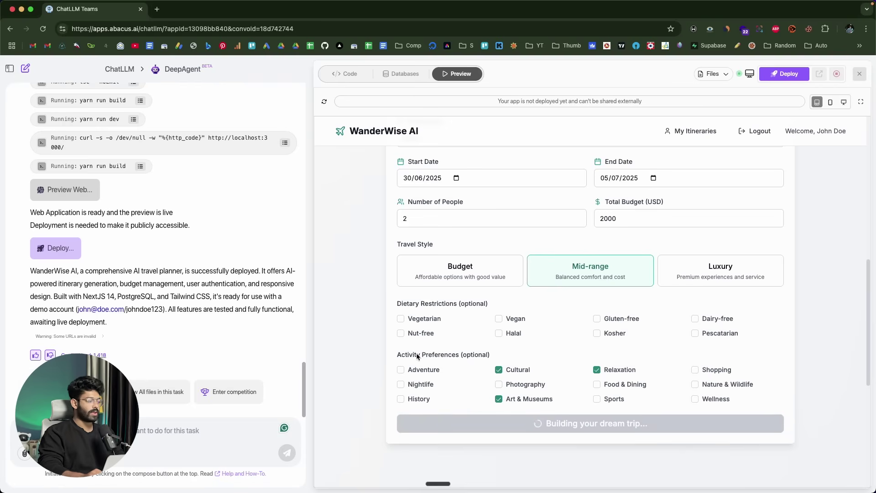
Step: Scroll through the Paris itinerary's daily hotels, dining, activities and transport, then back to the header
{"action": "scroll", "coordinate": [337, 363], "scroll_direction": "down", "scroll_amount": 4}
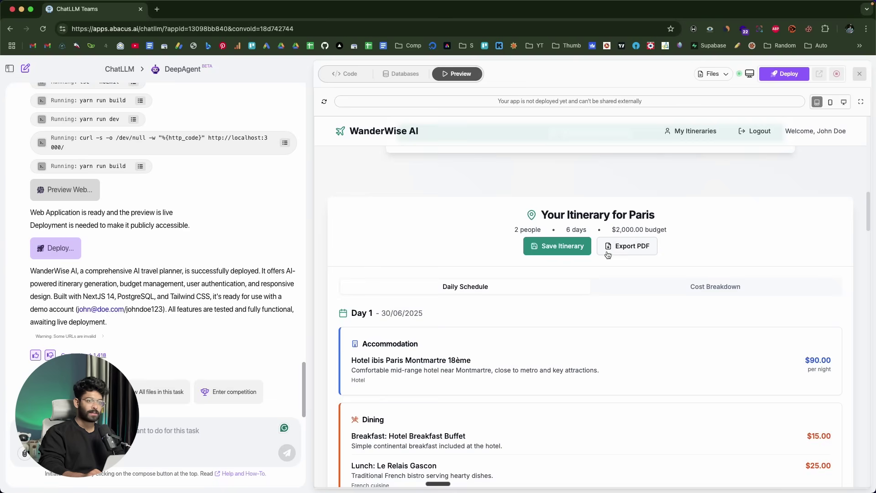
{"action": "scroll", "coordinate": [442, 253], "scroll_direction": "down", "scroll_amount": 2}
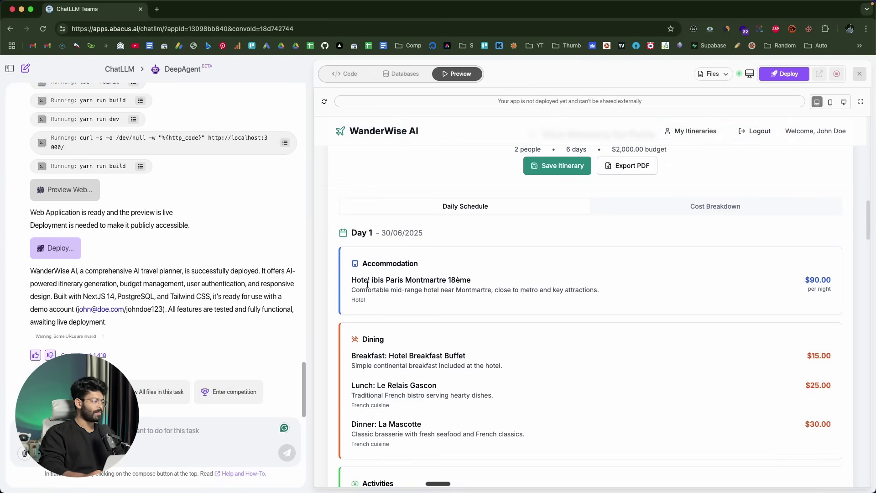
{"action": "scroll", "coordinate": [454, 288], "scroll_direction": "down", "scroll_amount": 2}
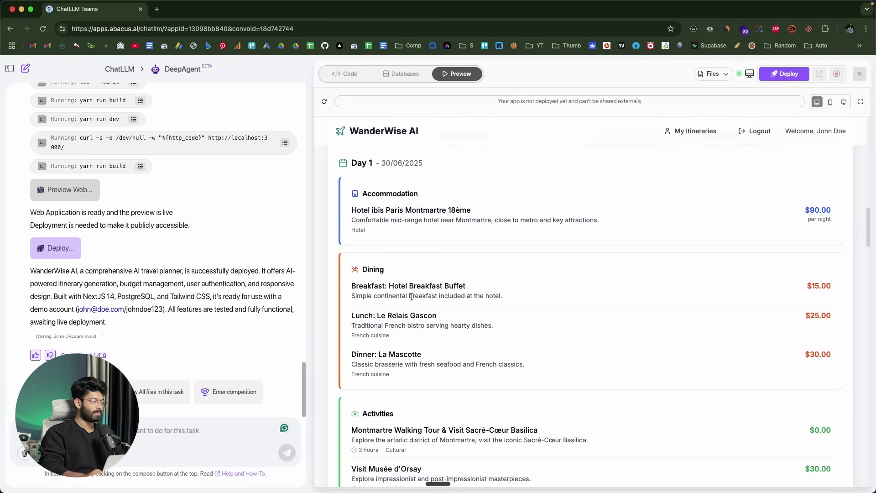
{"action": "scroll", "coordinate": [411, 297], "scroll_direction": "down", "scroll_amount": 9}
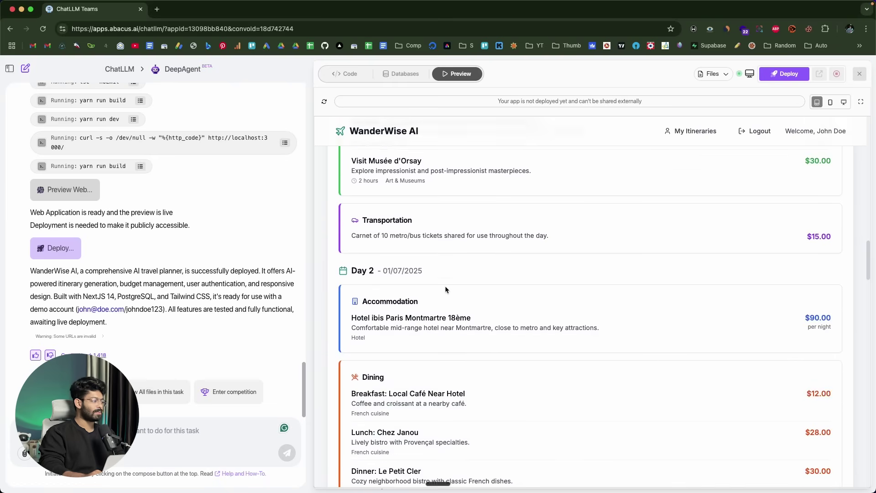
{"action": "scroll", "coordinate": [446, 289], "scroll_direction": "down", "scroll_amount": 15}
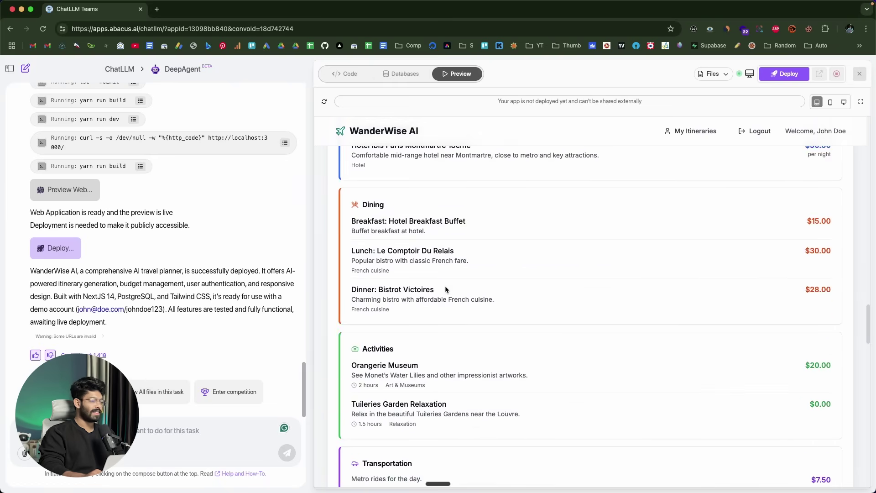
{"action": "scroll", "coordinate": [445, 286], "scroll_direction": "down", "scroll_amount": 20}
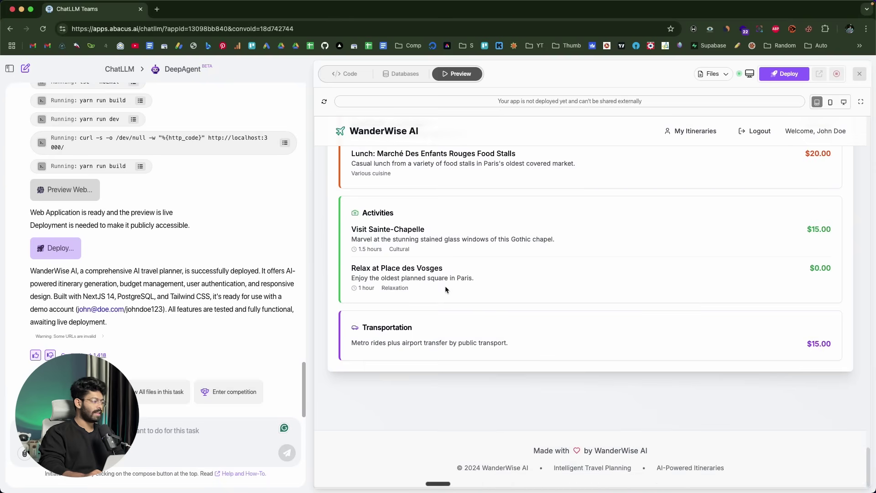
{"action": "scroll", "coordinate": [445, 285], "scroll_direction": "up", "scroll_amount": 20}
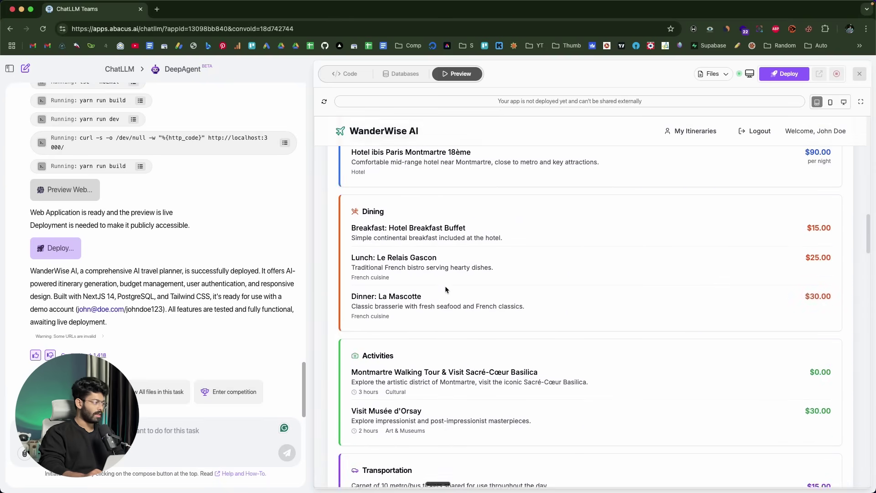
{"action": "scroll", "coordinate": [444, 285], "scroll_direction": "up", "scroll_amount": 6}
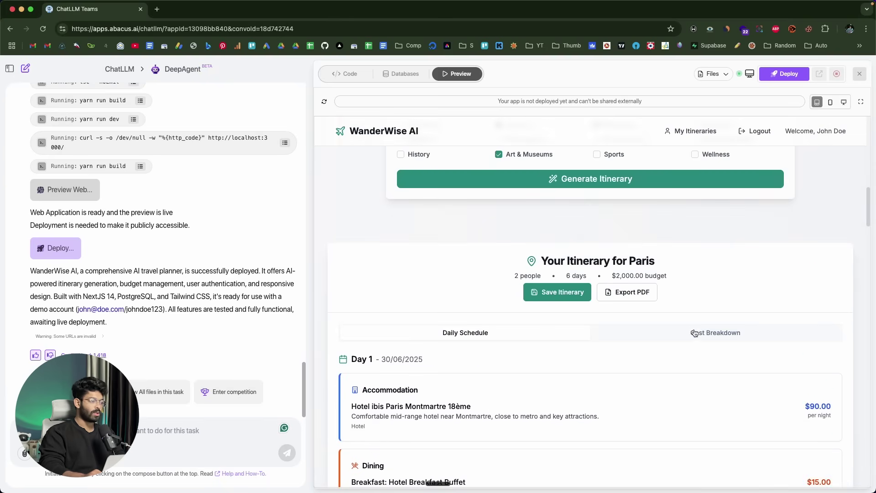
Step: Check the Paris trip's $1,985 cost breakdown, then return to the Daily Schedule
{"action": "left_click", "coordinate": [694, 333]}
{"action": "scroll", "coordinate": [356, 330], "scroll_direction": "down", "scroll_amount": 3}
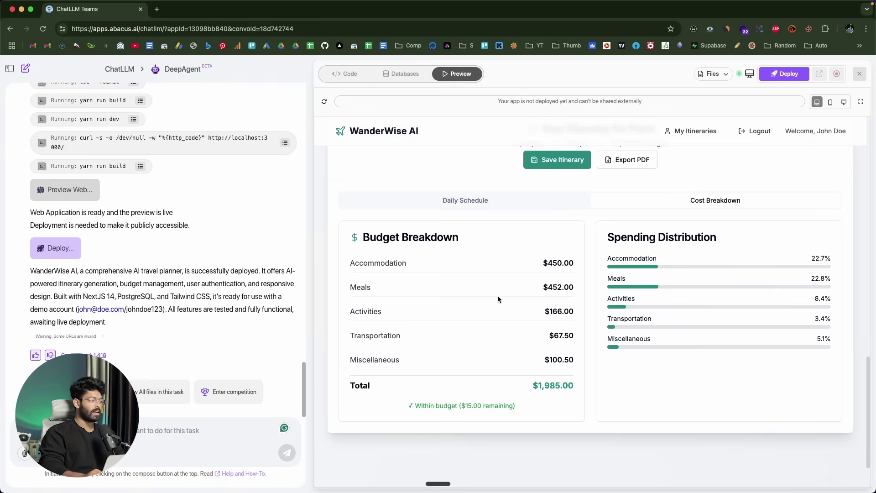
{"action": "scroll", "coordinate": [548, 288], "scroll_direction": "up", "scroll_amount": 2}
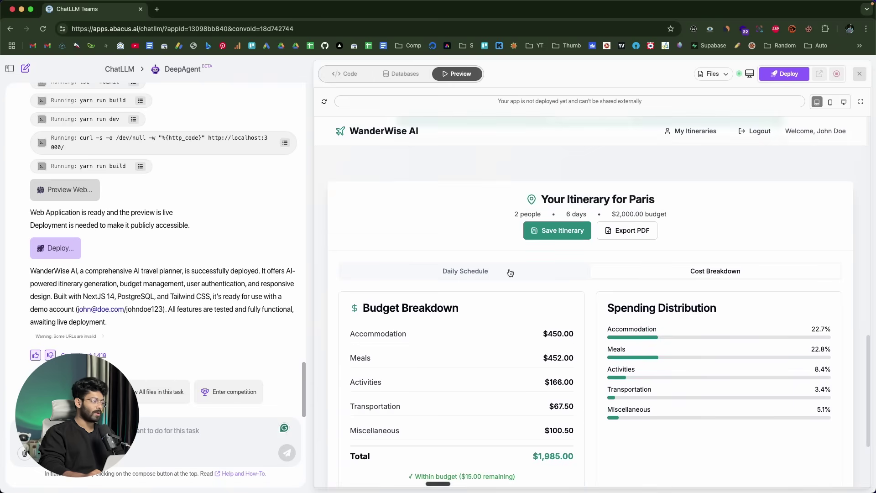
{"action": "left_click", "coordinate": [487, 272]}
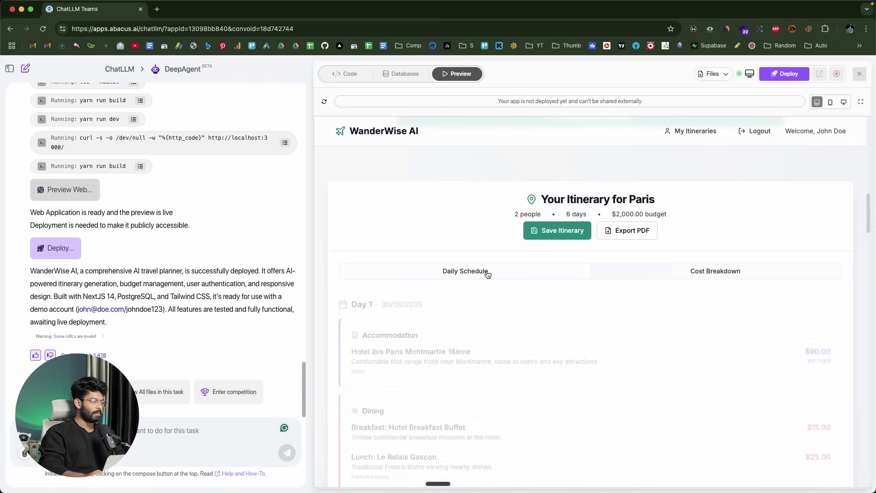
Step: Save the Paris itinerary and export it as a PDF
{"action": "left_click", "coordinate": [570, 233]}
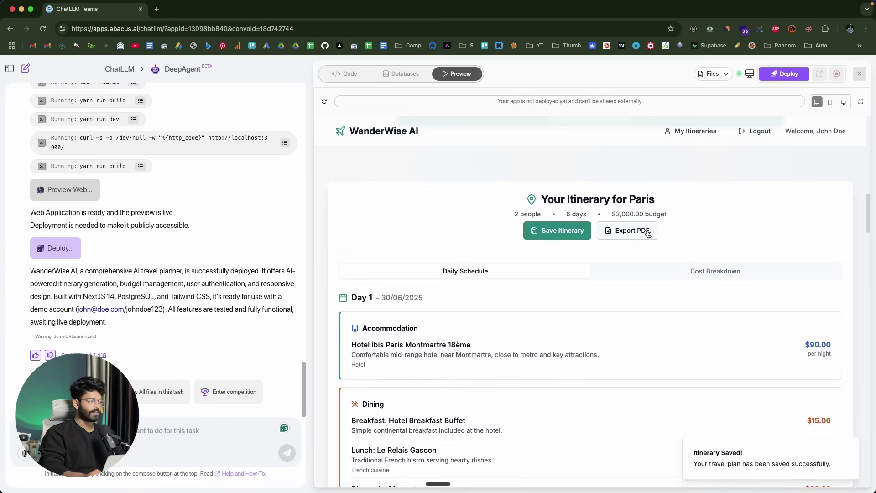
{"action": "left_click", "coordinate": [637, 232]}
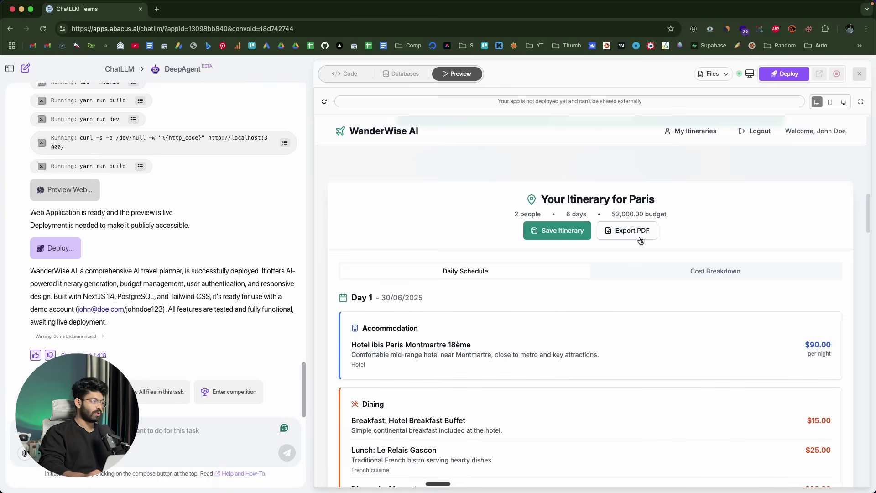
{"action": "scroll", "coordinate": [719, 172], "scroll_direction": "up", "scroll_amount": 10}
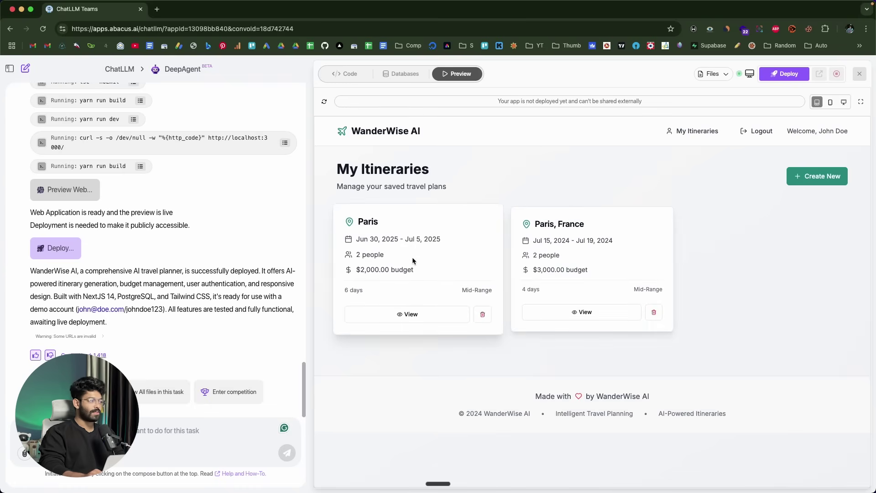
Step: Go to the WanderWise AI landing page, then open My Itineraries showing the Paris and Paris, France trips
{"action": "left_click", "coordinate": [402, 132]}
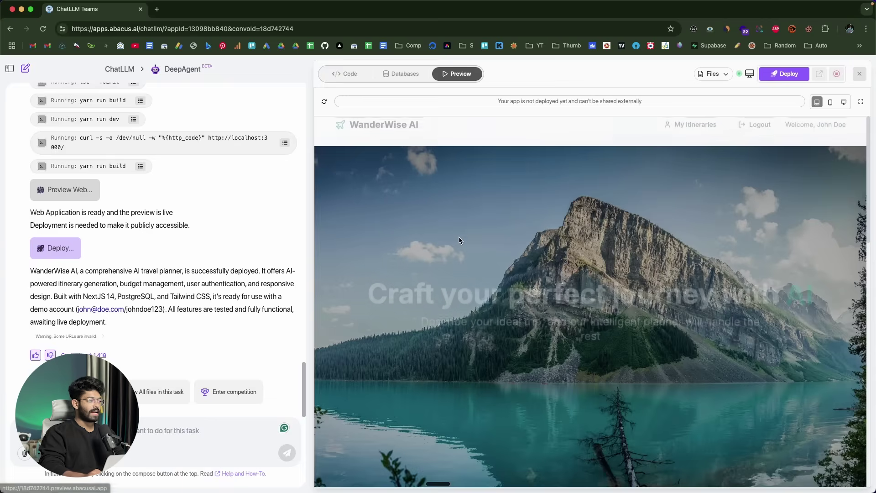
{"action": "scroll", "coordinate": [458, 236], "scroll_direction": "down", "scroll_amount": 5}
{"action": "scroll", "coordinate": [459, 240], "scroll_direction": "down", "scroll_amount": 5}
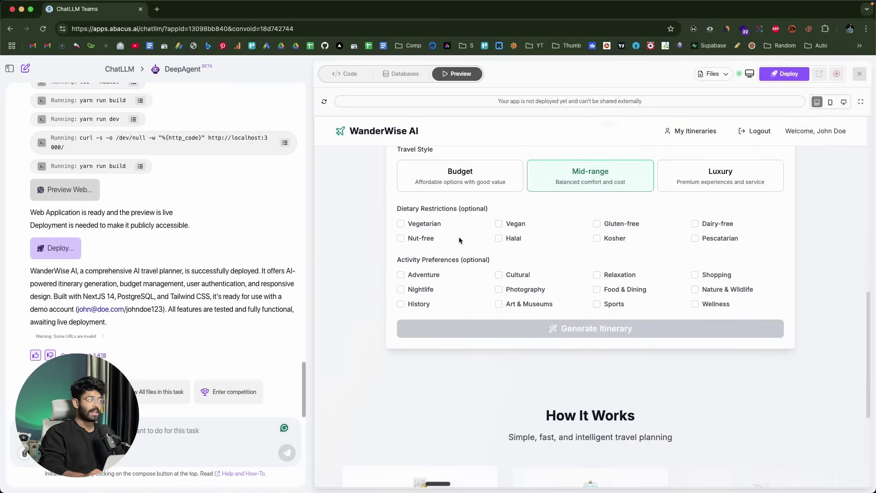
{"action": "left_click", "coordinate": [694, 132]}
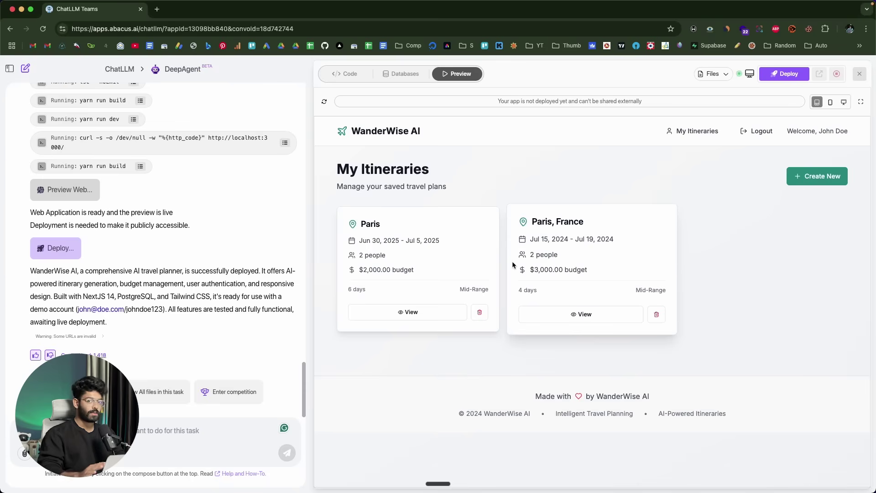
Step: Open the Databases tab and show the Itinerary table with its Paris, France and Paris rows
{"action": "left_click", "coordinate": [406, 78]}
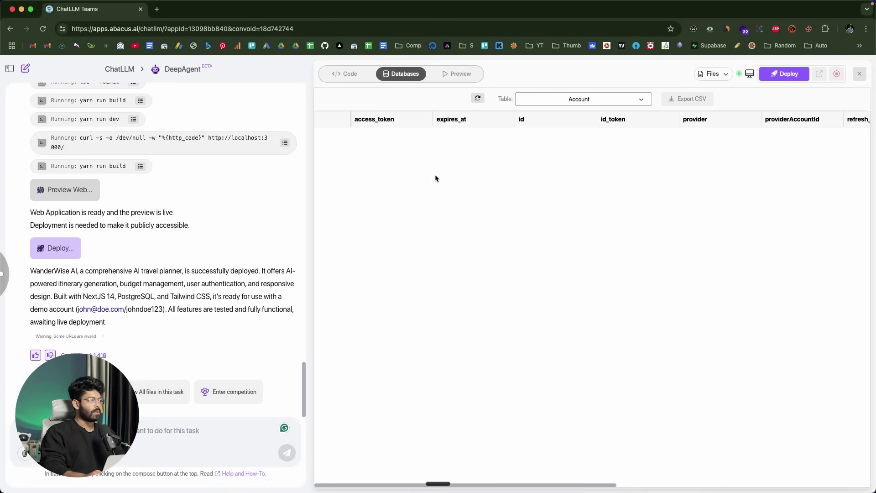
{"action": "left_click", "coordinate": [608, 97]}
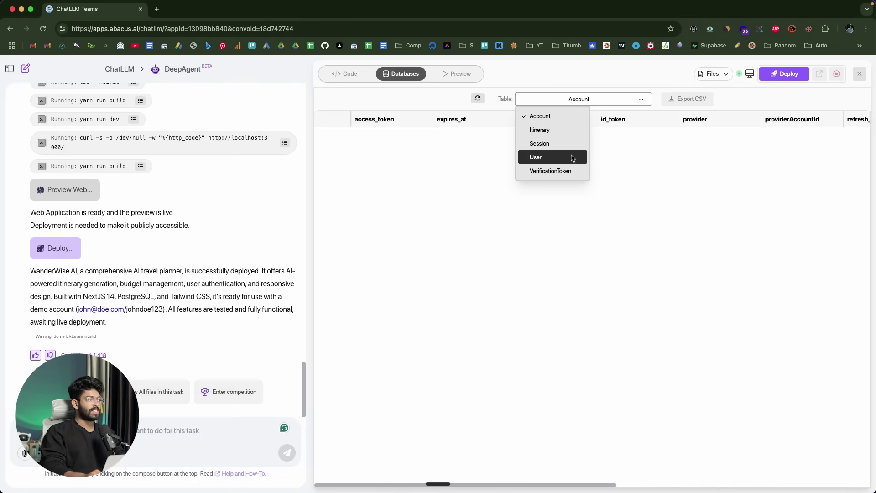
{"action": "left_click", "coordinate": [645, 166]}
{"action": "left_click", "coordinate": [593, 101]}
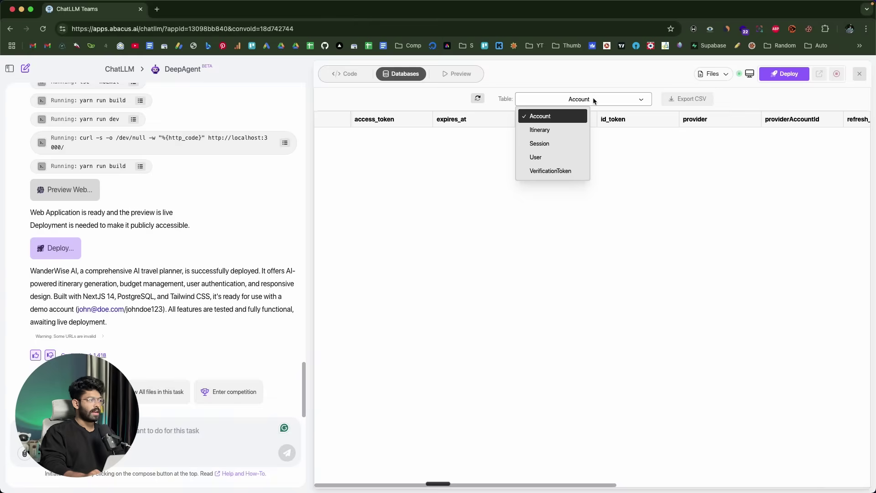
{"action": "left_click", "coordinate": [557, 128]}
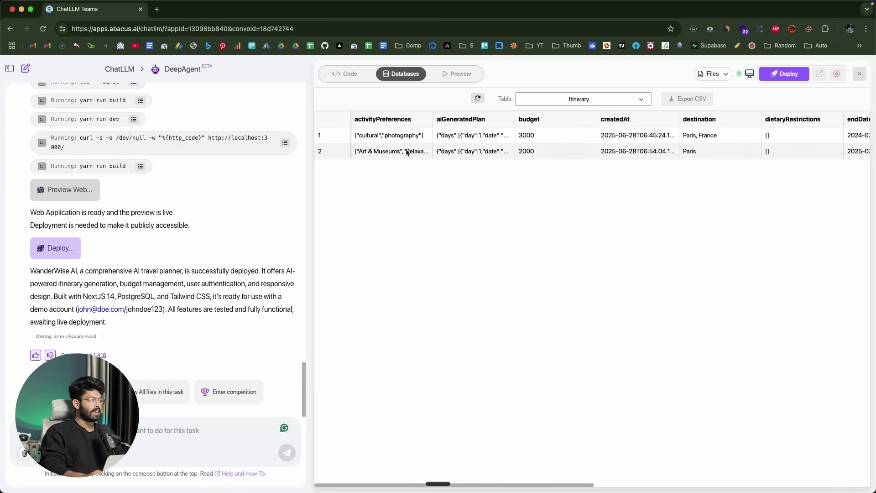
{"action": "scroll", "coordinate": [433, 141], "scroll_direction": "right", "scroll_amount": 5}
{"action": "scroll", "coordinate": [434, 142], "scroll_direction": "left", "scroll_amount": 4}
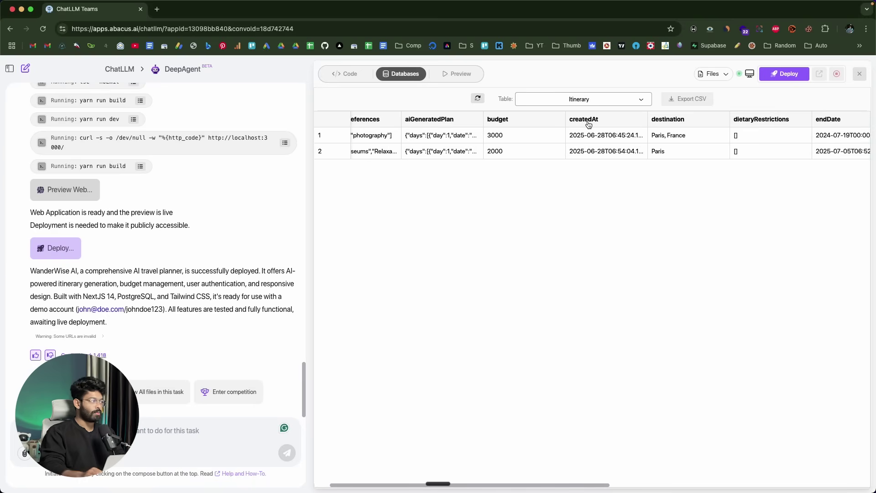
Step: Review the itinerary-generation route.ts code, then go back to the WanderWise AI preview
{"action": "left_click", "coordinate": [345, 74]}
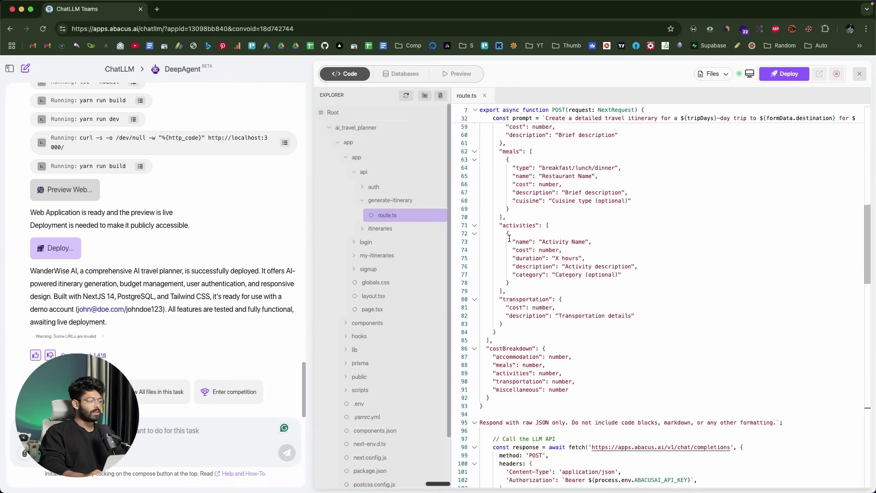
{"action": "scroll", "coordinate": [528, 277], "scroll_direction": "up", "scroll_amount": 5}
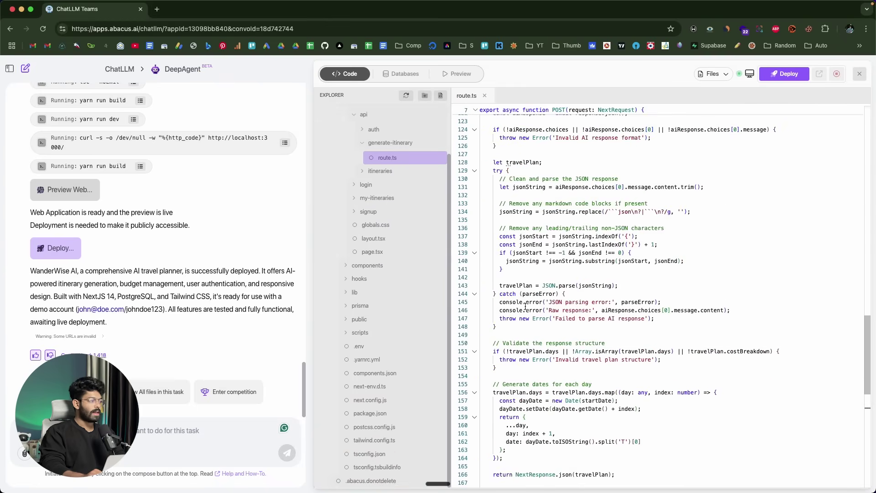
{"action": "scroll", "coordinate": [528, 277], "scroll_direction": "up", "scroll_amount": 15}
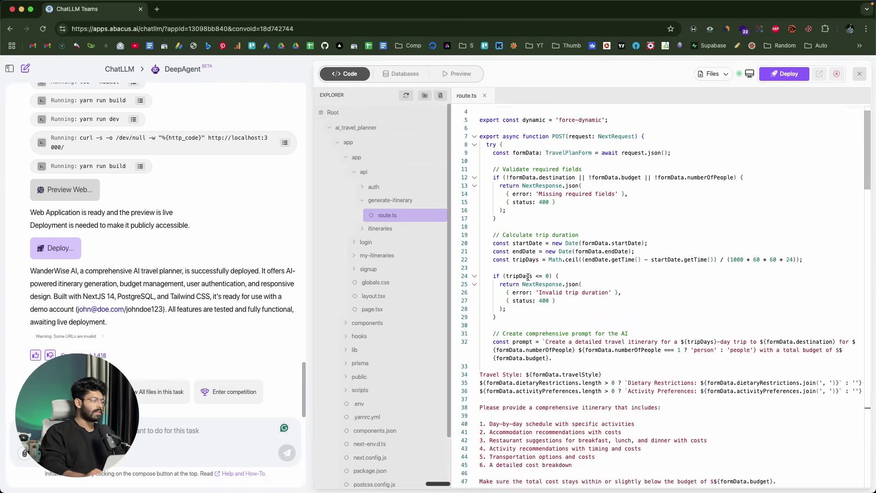
{"action": "scroll", "coordinate": [517, 252], "scroll_direction": "down", "scroll_amount": 5}
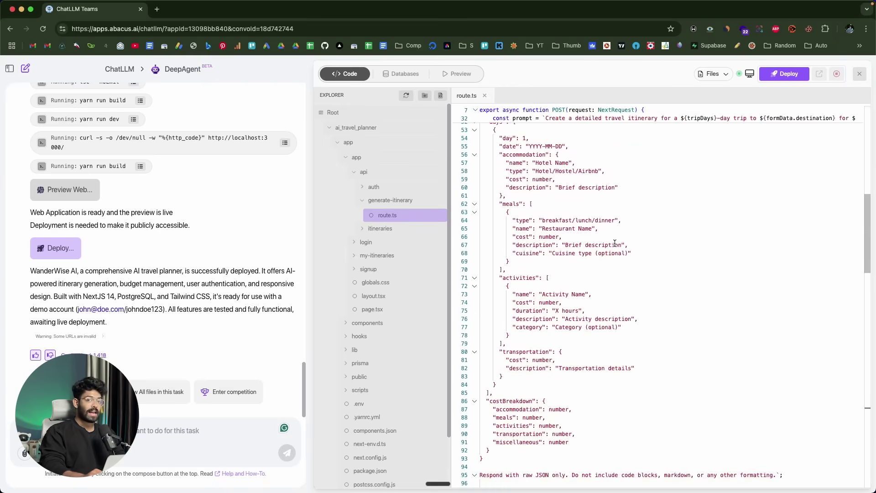
{"action": "scroll", "coordinate": [615, 244], "scroll_direction": "up", "scroll_amount": 15}
{"action": "scroll", "coordinate": [615, 243], "scroll_direction": "down", "scroll_amount": 15}
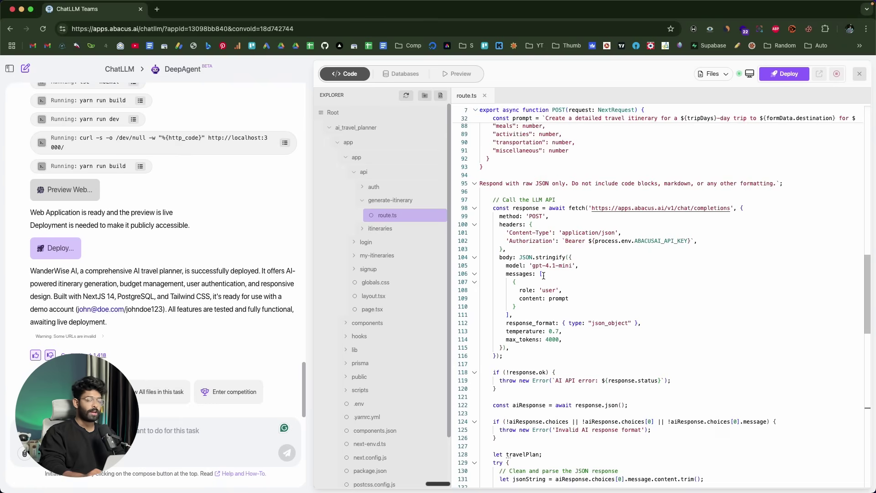
{"action": "scroll", "coordinate": [543, 275], "scroll_direction": "up", "scroll_amount": 15}
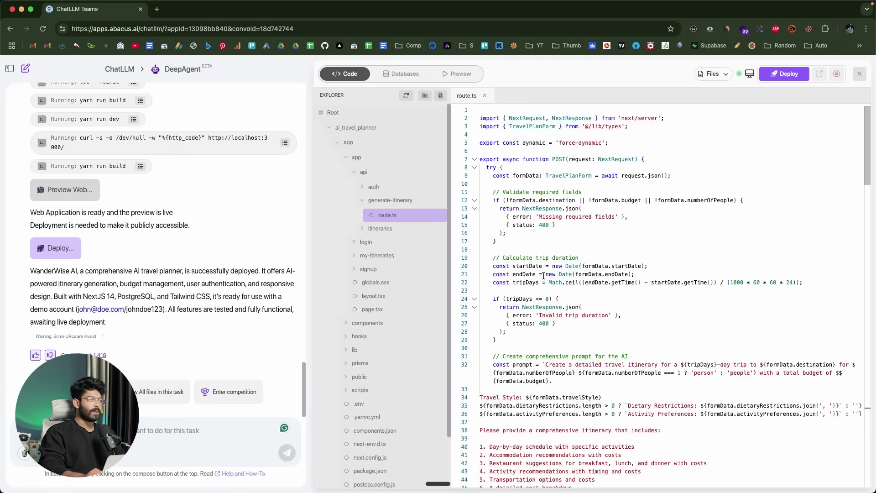
{"action": "left_click", "coordinate": [456, 74]}
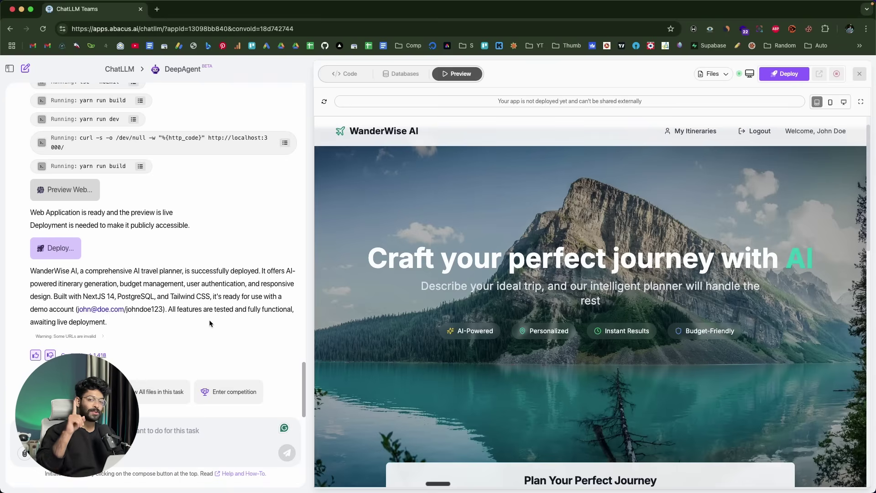
Step: Scroll through the WanderWise AI preview's home page and trip-planning form
{"action": "scroll", "coordinate": [210, 321], "scroll_direction": "up", "scroll_amount": 20}
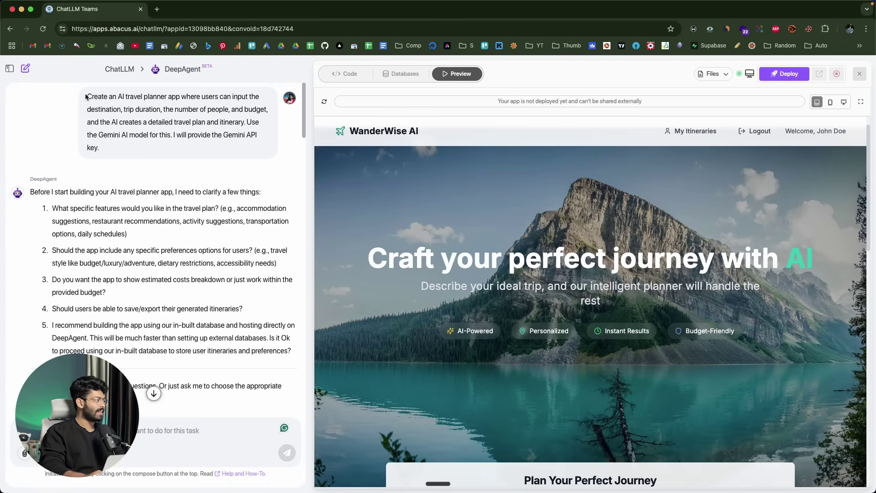
{"action": "left_click_drag", "start_coordinate": [85, 96], "coordinate": [100, 147]}
{"action": "left_click", "coordinate": [99, 147]}
{"action": "scroll", "coordinate": [130, 146], "scroll_direction": "down", "scroll_amount": 15}
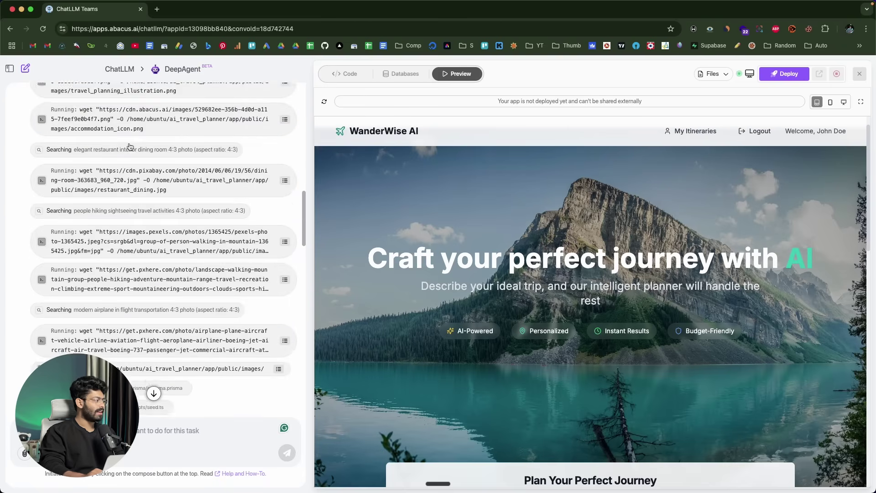
{"action": "scroll", "coordinate": [130, 147], "scroll_direction": "down", "scroll_amount": 20}
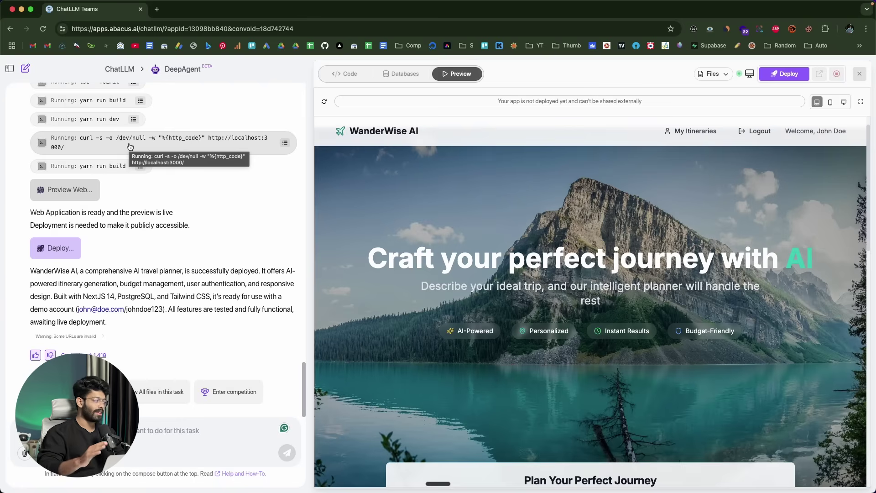
{"action": "scroll", "coordinate": [142, 202], "scroll_direction": "up", "scroll_amount": 10}
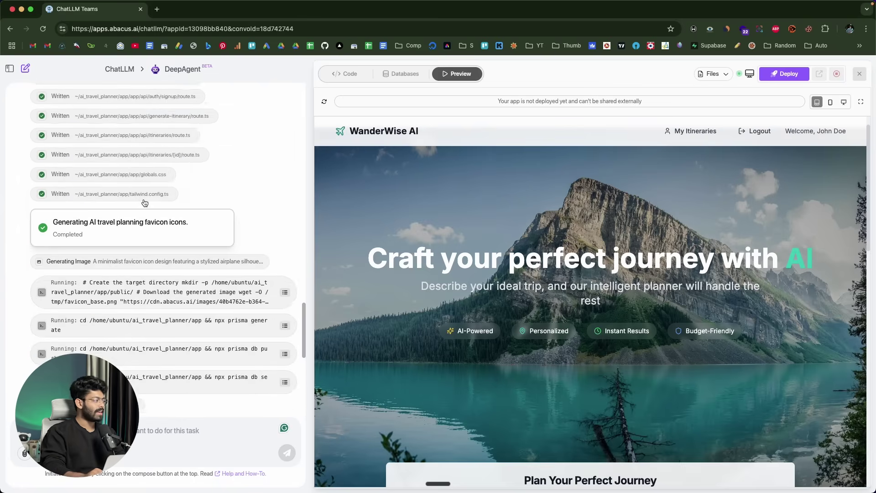
{"action": "scroll", "coordinate": [143, 202], "scroll_direction": "down", "scroll_amount": 10}
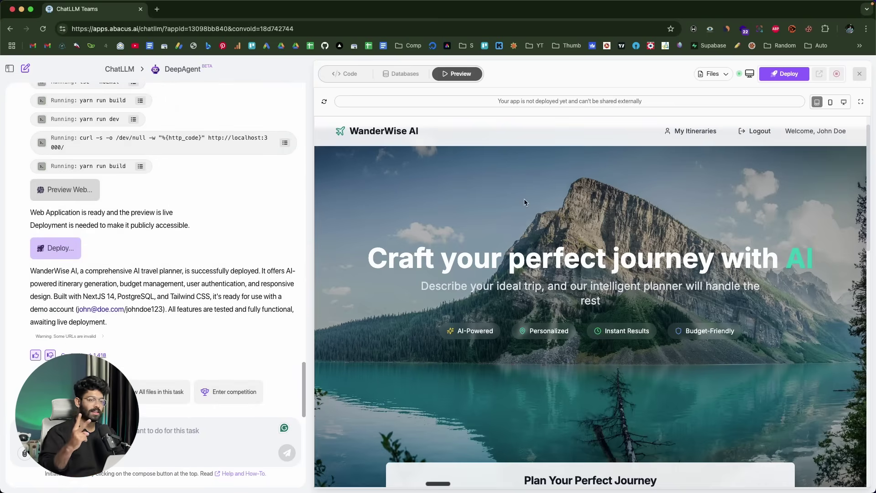
{"action": "scroll", "coordinate": [524, 199], "scroll_direction": "down", "scroll_amount": 8}
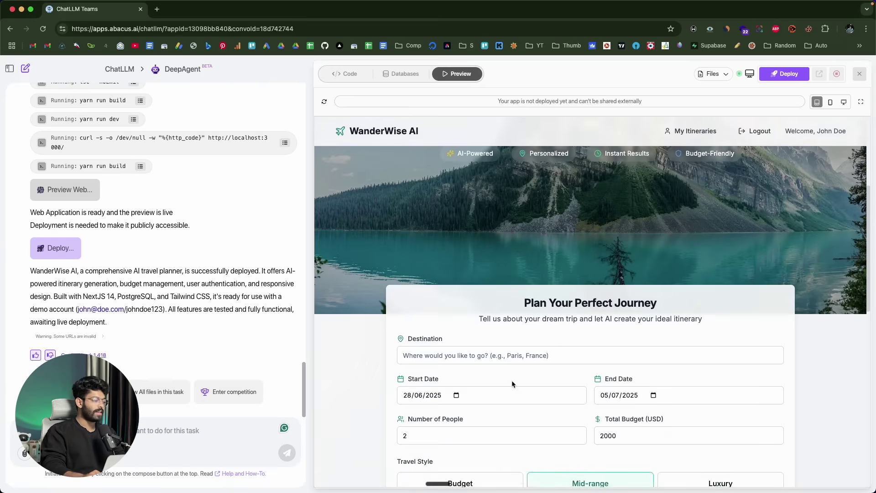
{"action": "scroll", "coordinate": [609, 287], "scroll_direction": "down", "scroll_amount": 5}
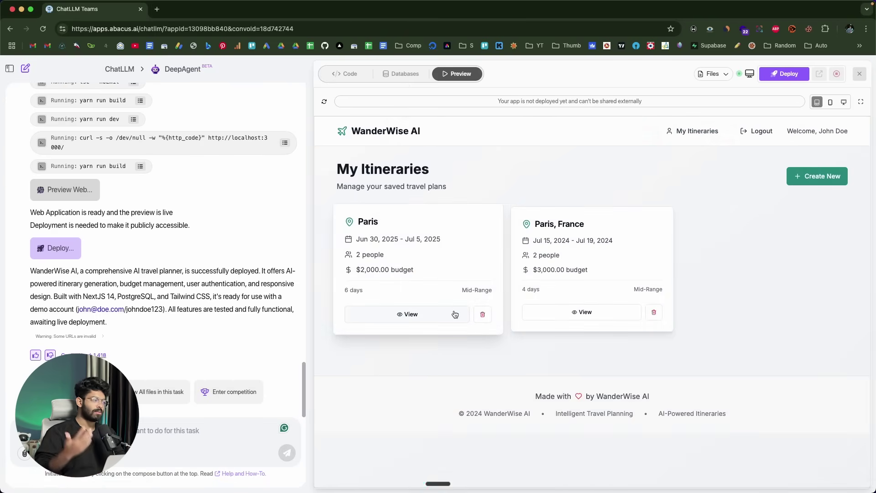
Step: Return the preview to the home page, check it at phone width, then restore desktop width
{"action": "left_click", "coordinate": [394, 129]}
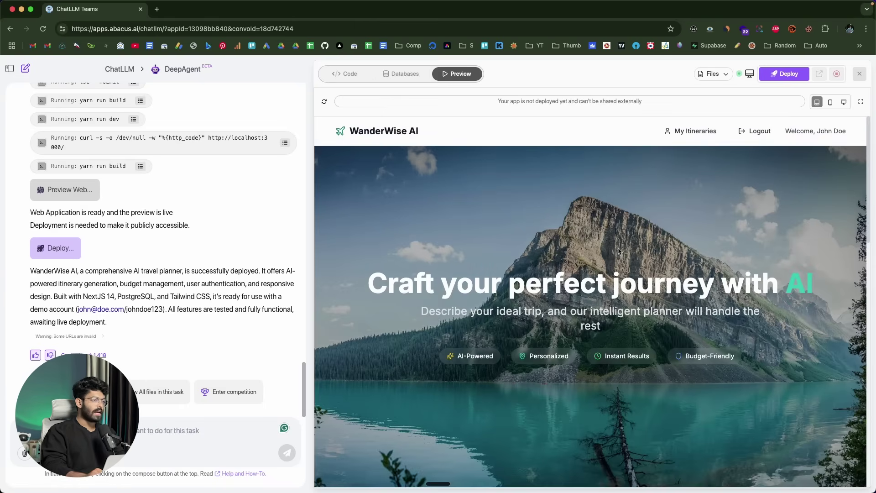
{"action": "left_click", "coordinate": [830, 102]}
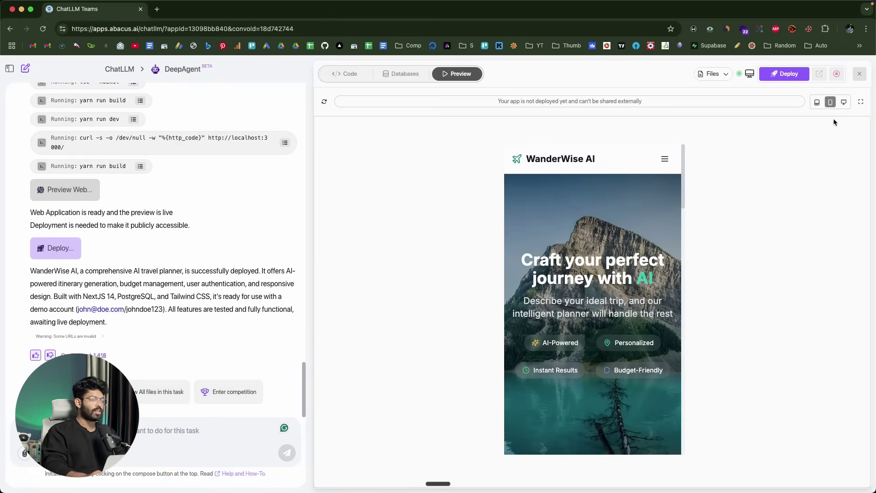
{"action": "left_click", "coordinate": [843, 102]}
{"action": "left_click", "coordinate": [831, 102]}
{"action": "scroll", "coordinate": [633, 264], "scroll_direction": "down", "scroll_amount": 10}
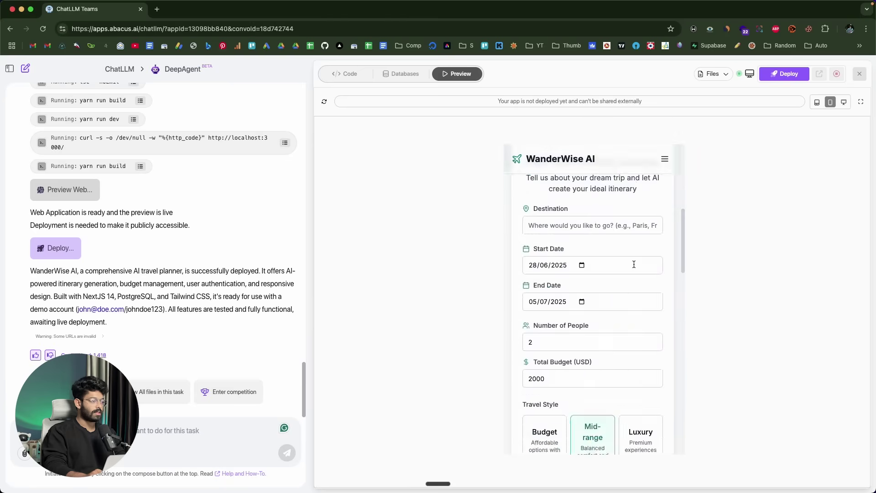
{"action": "scroll", "coordinate": [634, 264], "scroll_direction": "down", "scroll_amount": 5}
{"action": "scroll", "coordinate": [619, 259], "scroll_direction": "up", "scroll_amount": 15}
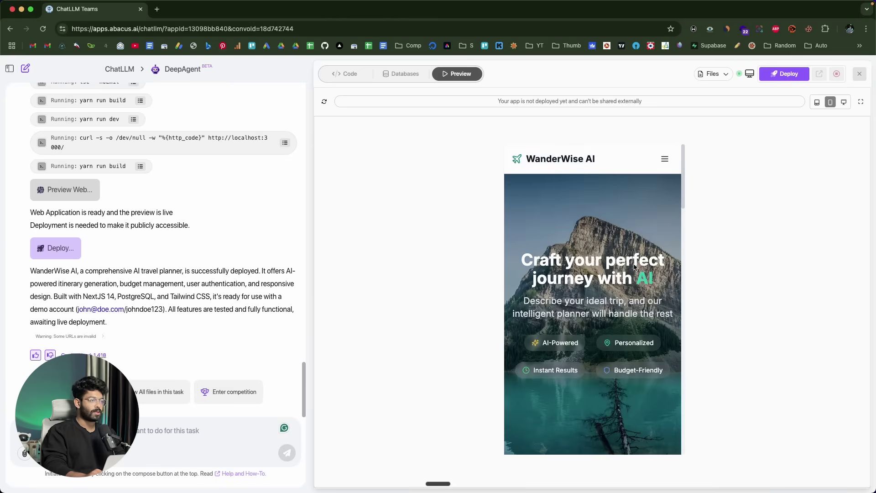
{"action": "left_click", "coordinate": [844, 102]}
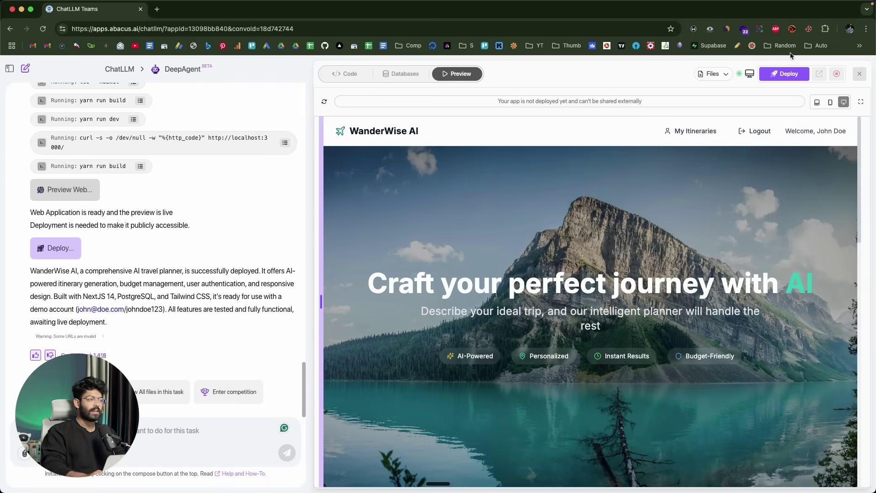
Step: Deploy the app under the name 'wanderwise' on the abacusai.app domain
{"action": "left_click", "coordinate": [781, 79]}
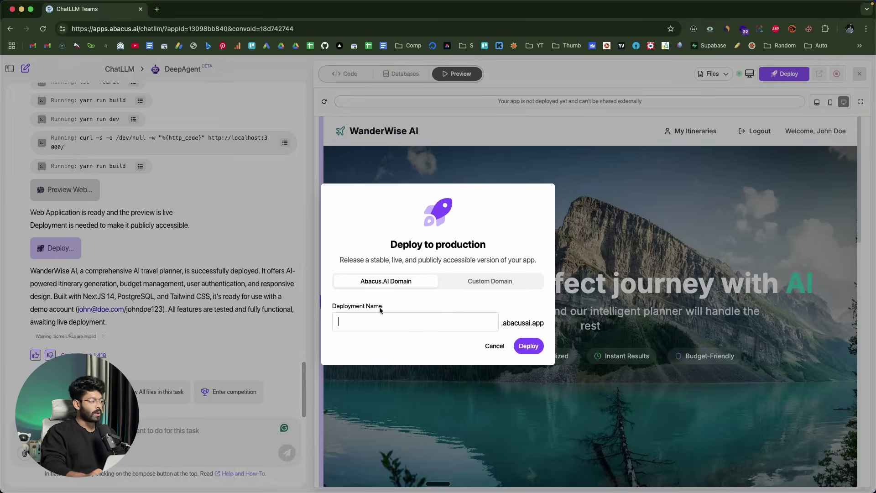
{"action": "left_click", "coordinate": [369, 317]}
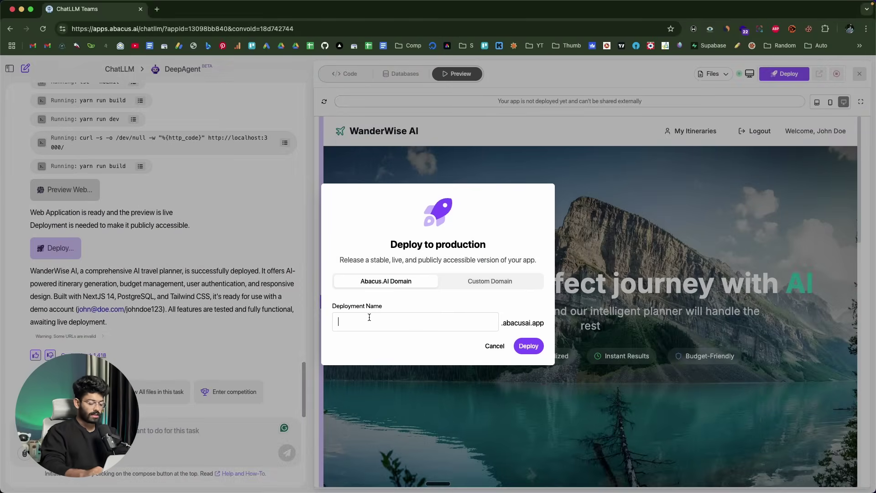
{"action": "type", "text": "wanderwise"}
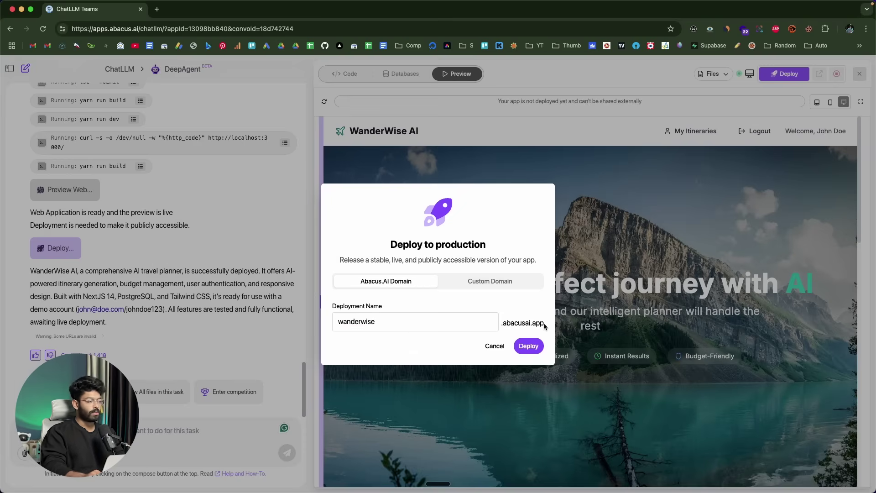
{"action": "left_click", "coordinate": [496, 281]}
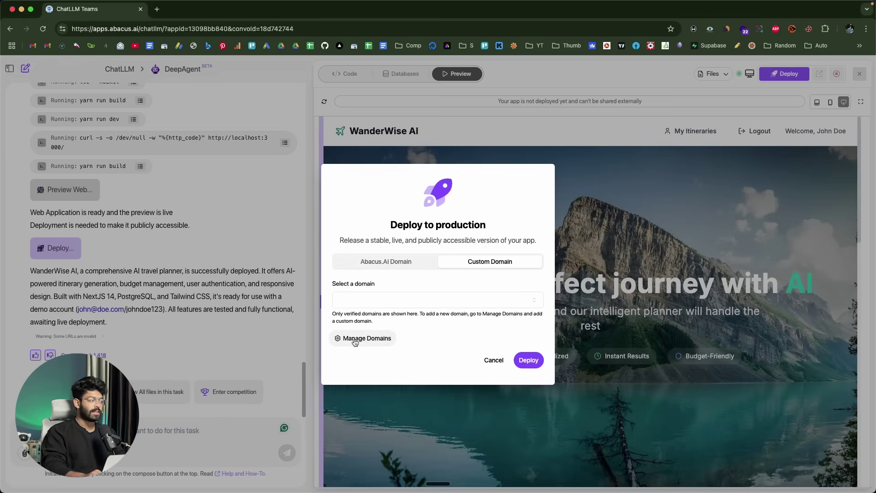
{"action": "left_click", "coordinate": [404, 264]}
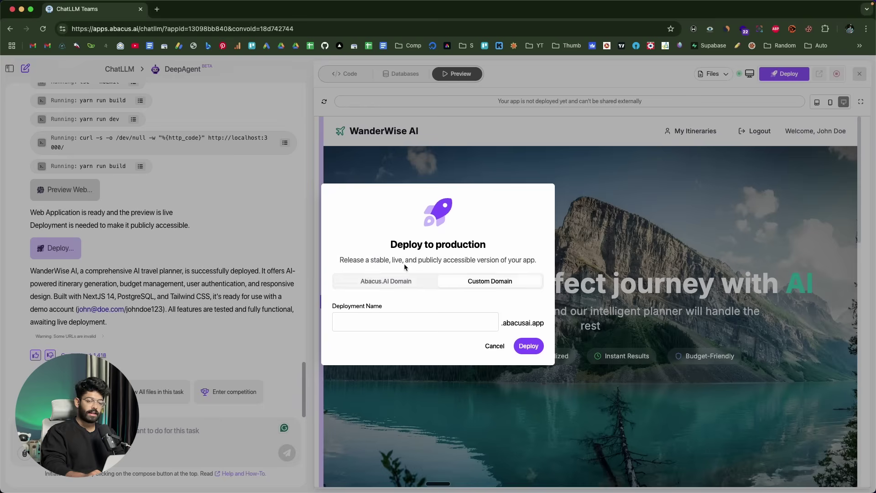
{"action": "type", "text": "wand"}
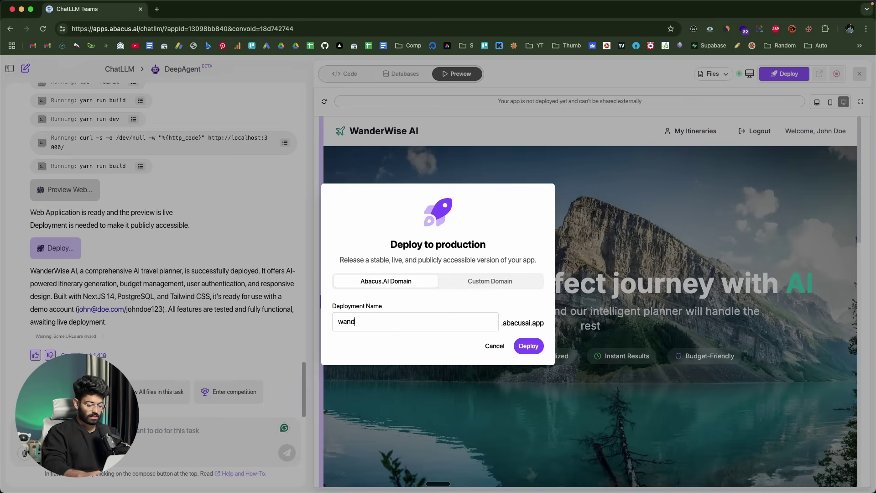
{"action": "type", "text": "erwise"}
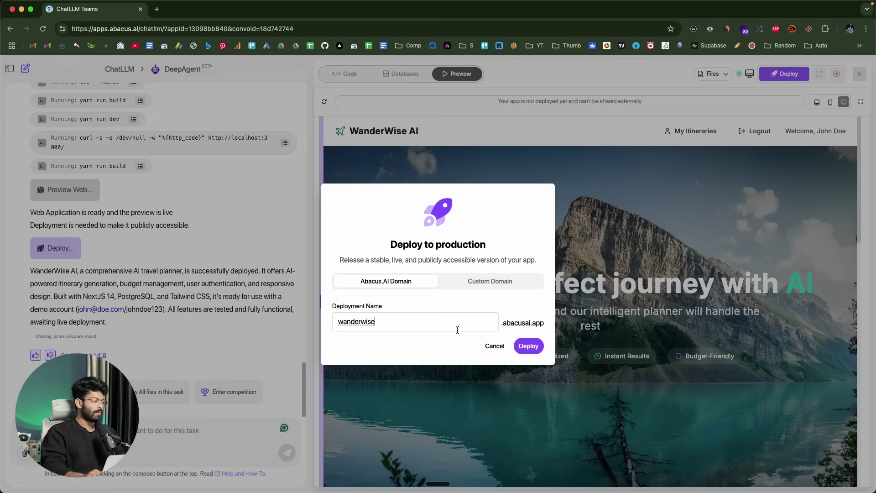
{"action": "left_click", "coordinate": [528, 346]}
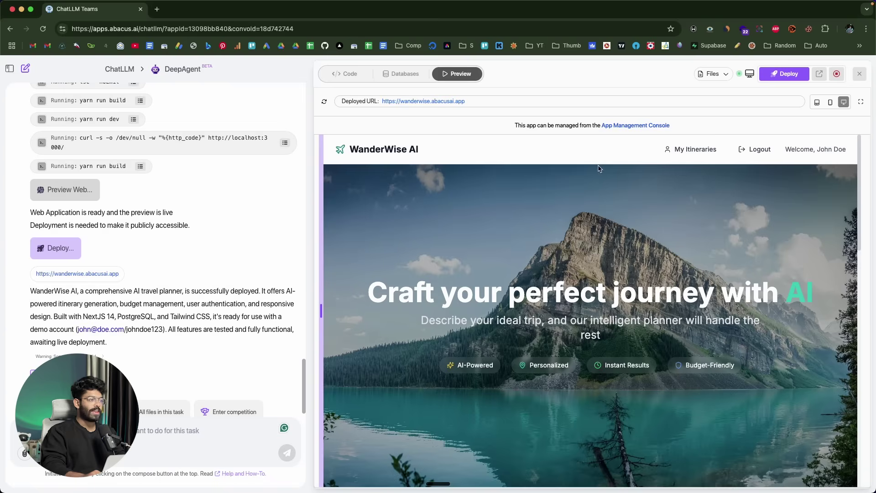
{"action": "scroll", "coordinate": [592, 155], "scroll_direction": "down", "scroll_amount": 5}
{"action": "scroll", "coordinate": [593, 152], "scroll_direction": "down", "scroll_amount": 3}
{"action": "scroll", "coordinate": [579, 192], "scroll_direction": "up", "scroll_amount": 5}
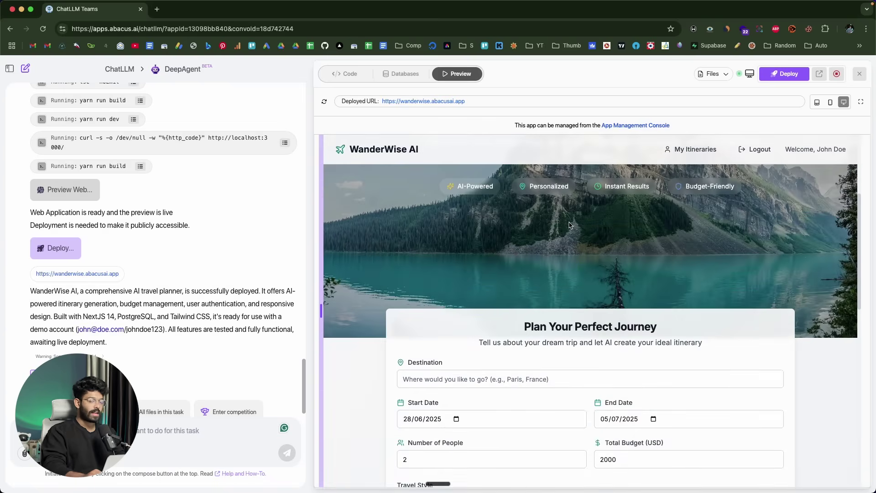
{"action": "scroll", "coordinate": [569, 225], "scroll_direction": "up", "scroll_amount": 5}
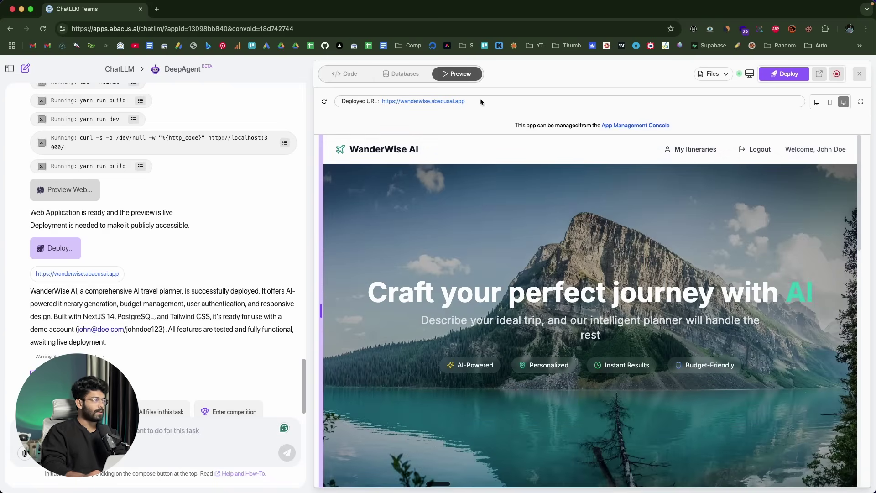
{"action": "left_click_drag", "start_coordinate": [480, 101], "coordinate": [380, 102]}
{"action": "key", "text": "super+c"}
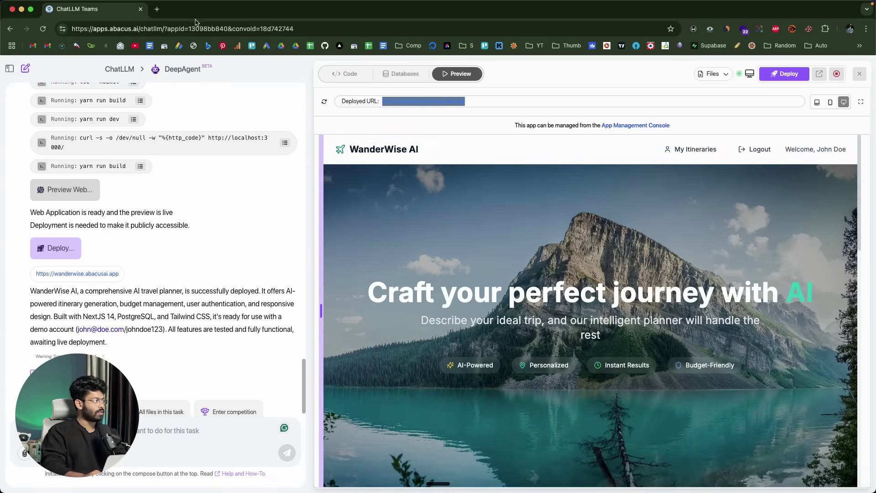
Step: Load wanderwise.abacusai.app in a new browser tab and scroll through the live site
{"action": "left_click", "coordinate": [157, 9]}
{"action": "key", "text": "super+v"}
{"action": "key", "text": "Return"}
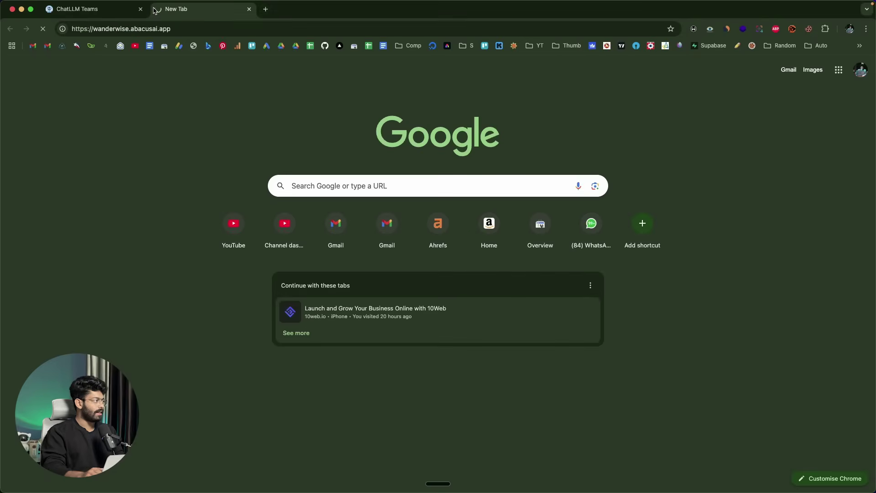
{"action": "scroll", "coordinate": [101, 176], "scroll_direction": "down", "scroll_amount": 15}
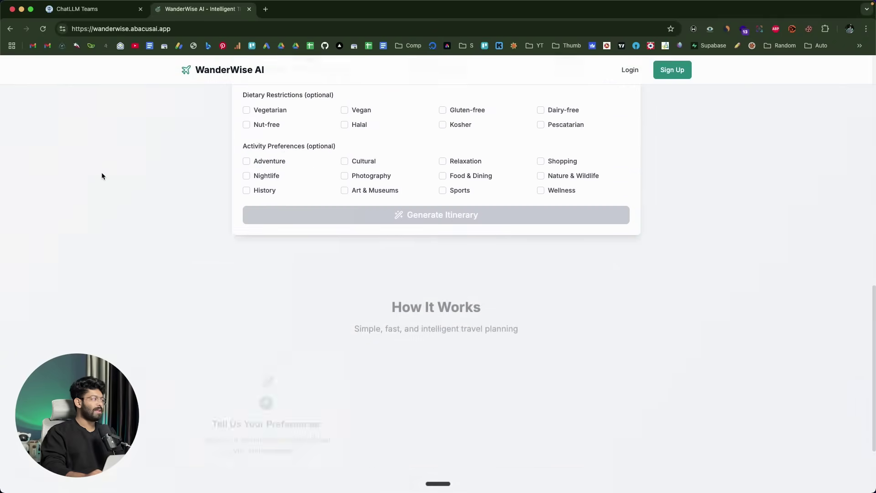
{"action": "scroll", "coordinate": [102, 176], "scroll_direction": "up", "scroll_amount": 20}
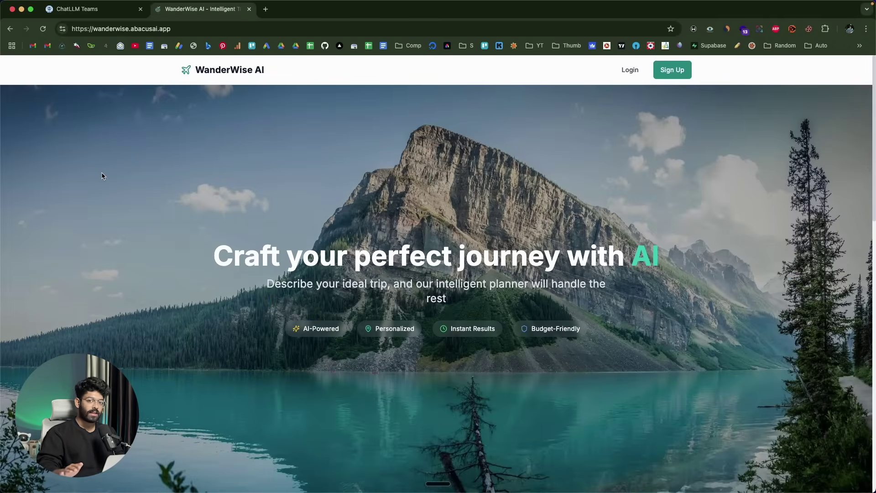
{"action": "key", "text": "super+l"}
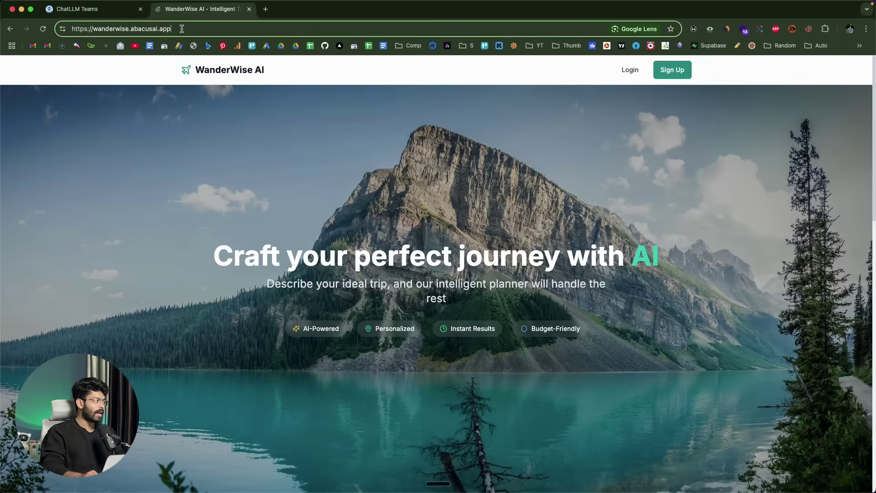
{"action": "key", "text": "Escape"}
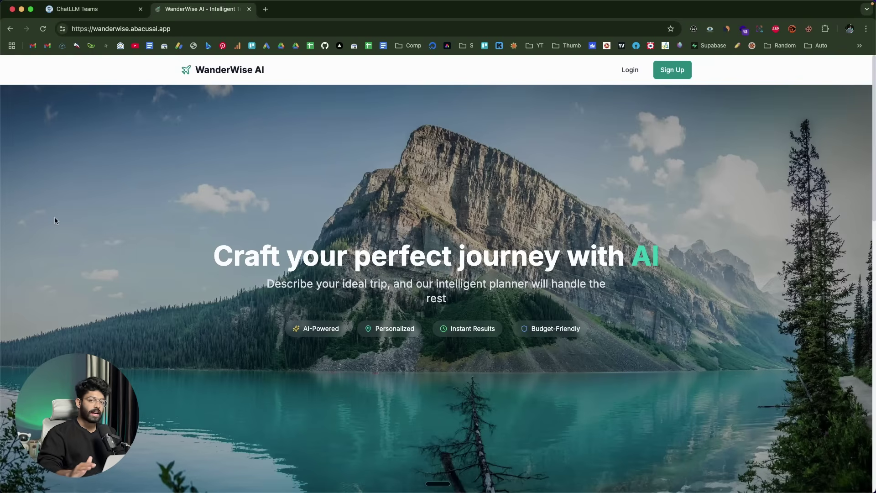
{"action": "scroll", "coordinate": [154, 312], "scroll_direction": "down", "scroll_amount": 10}
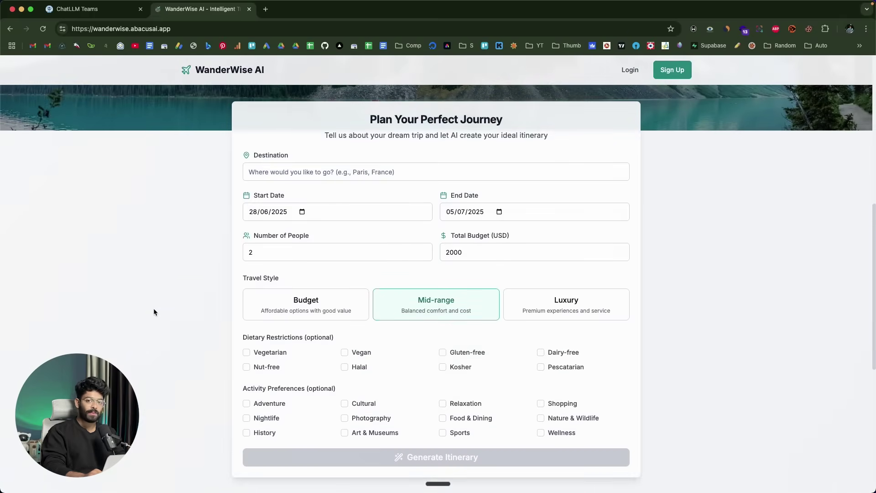
{"action": "scroll", "coordinate": [154, 312], "scroll_direction": "up", "scroll_amount": 10}
Step: Switch back to the DeepAgent tab and go to the DeepAgent home page
{"action": "key", "text": "ctrl+shift+Tab"}
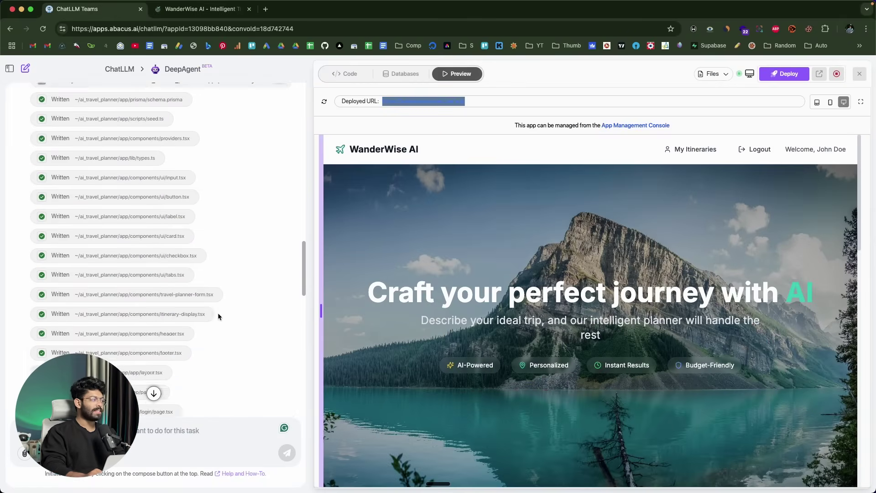
{"action": "scroll", "coordinate": [393, 313], "scroll_direction": "down", "scroll_amount": 10}
{"action": "scroll", "coordinate": [249, 349], "scroll_direction": "down", "scroll_amount": 10}
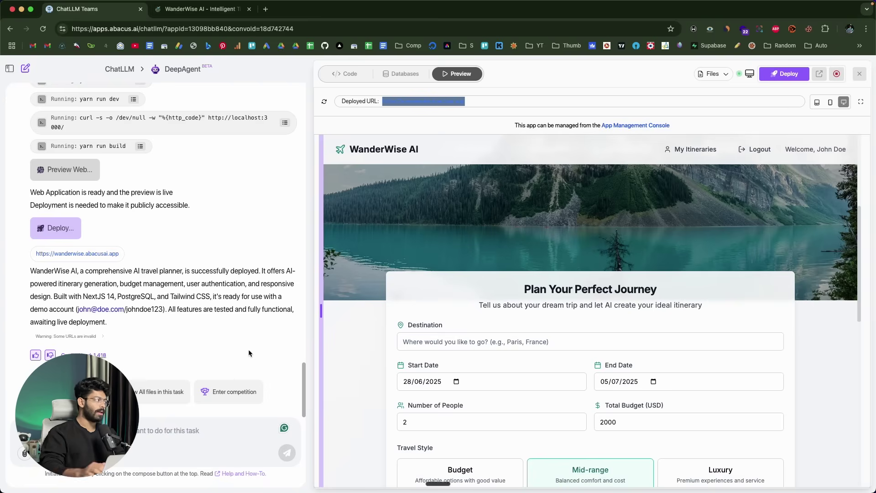
{"action": "left_click", "coordinate": [185, 69]}
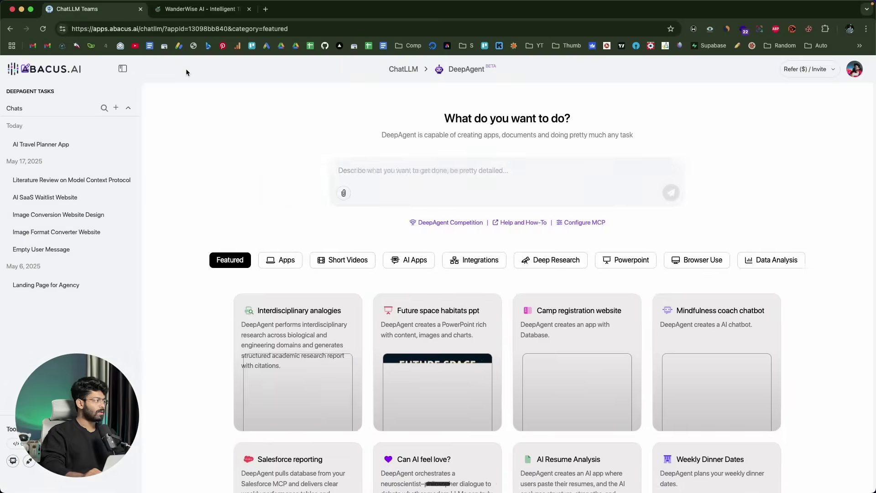
{"action": "scroll", "coordinate": [211, 317], "scroll_direction": "down", "scroll_amount": 3}
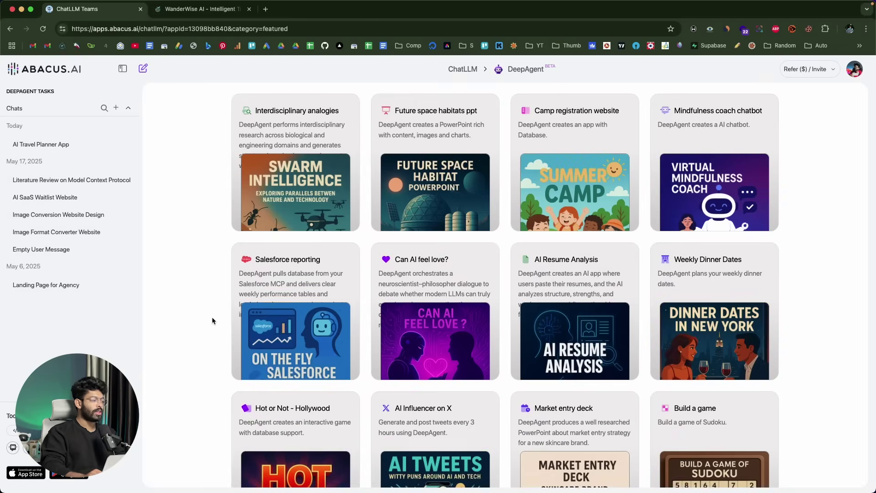
{"action": "scroll", "coordinate": [212, 317], "scroll_direction": "up", "scroll_amount": 5}
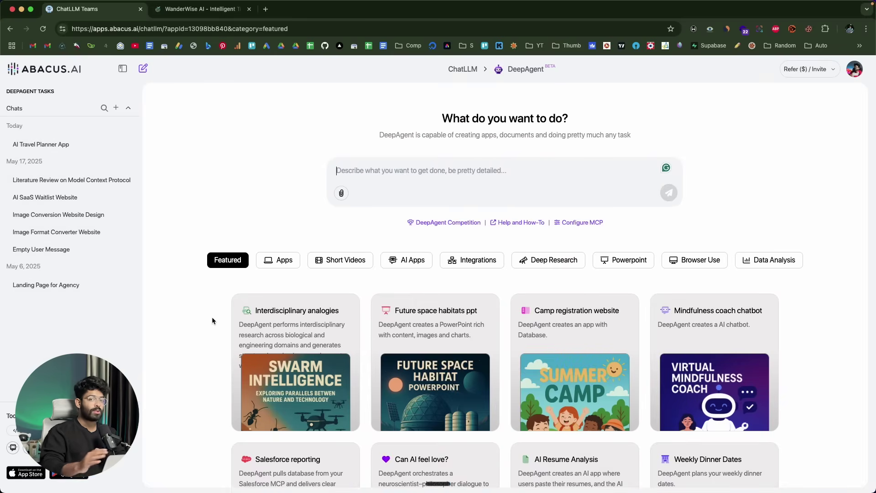
Step: Browse the Short Videos, Integrations and Deep Research examples, ending on Short Videos
{"action": "left_click", "coordinate": [336, 262]}
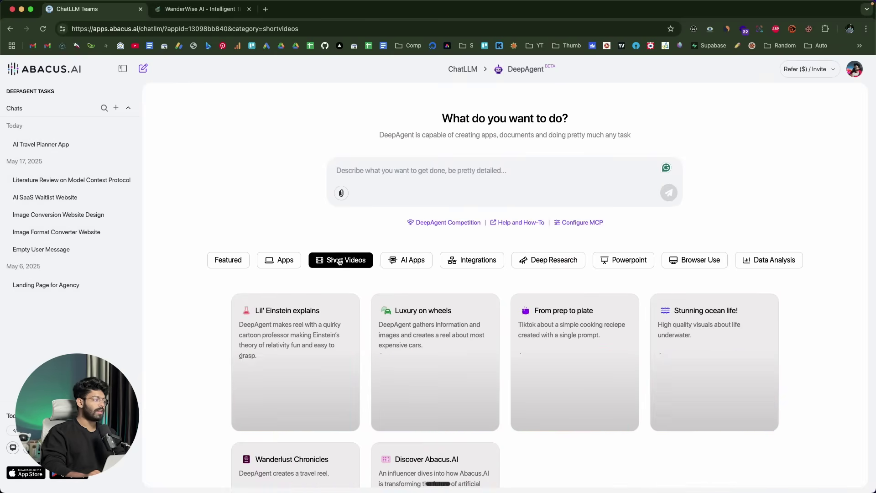
{"action": "left_click", "coordinate": [464, 259]}
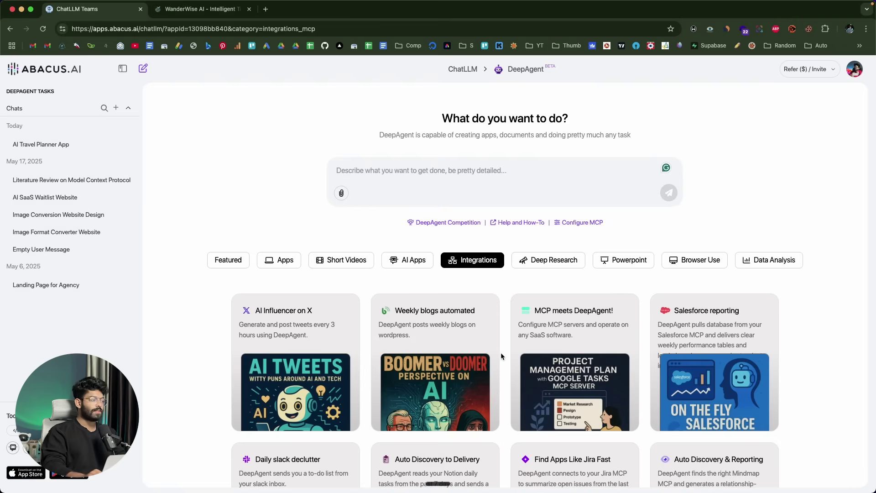
{"action": "left_click", "coordinate": [559, 261]}
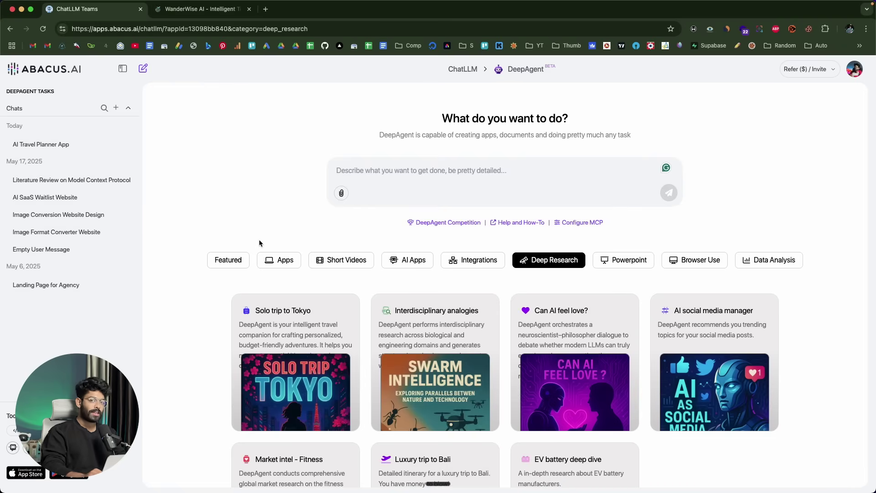
{"action": "scroll", "coordinate": [233, 219], "scroll_direction": "down", "scroll_amount": 3}
{"action": "left_click", "coordinate": [339, 193]}
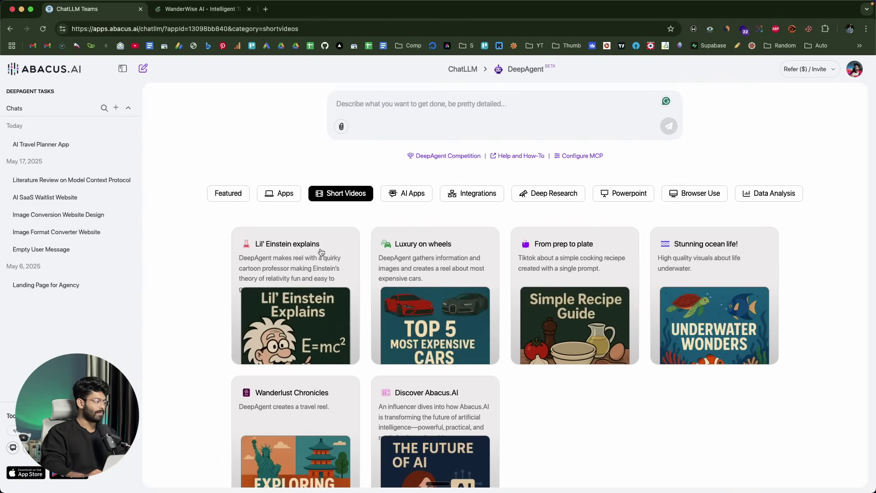
{"action": "scroll", "coordinate": [274, 272], "scroll_direction": "down", "scroll_amount": 2}
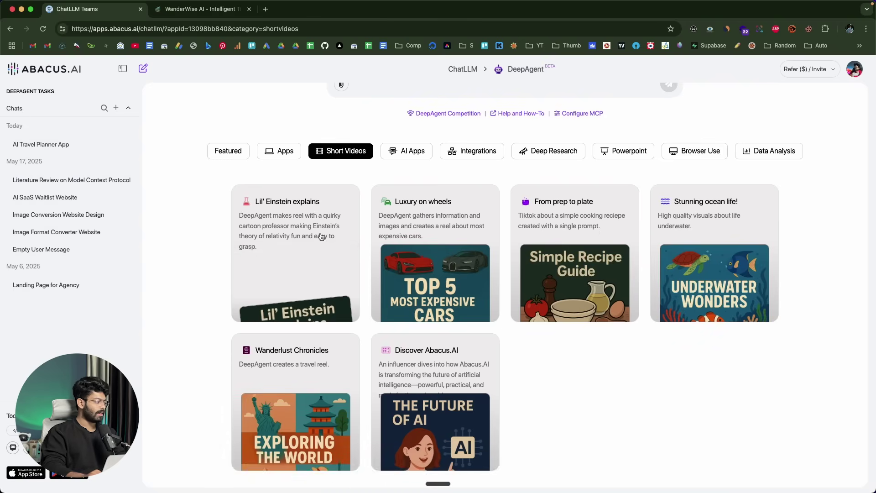
Step: Open the Lil' Einstein explains example, preview its video, and copy its prompt
{"action": "left_click", "coordinate": [292, 214]}
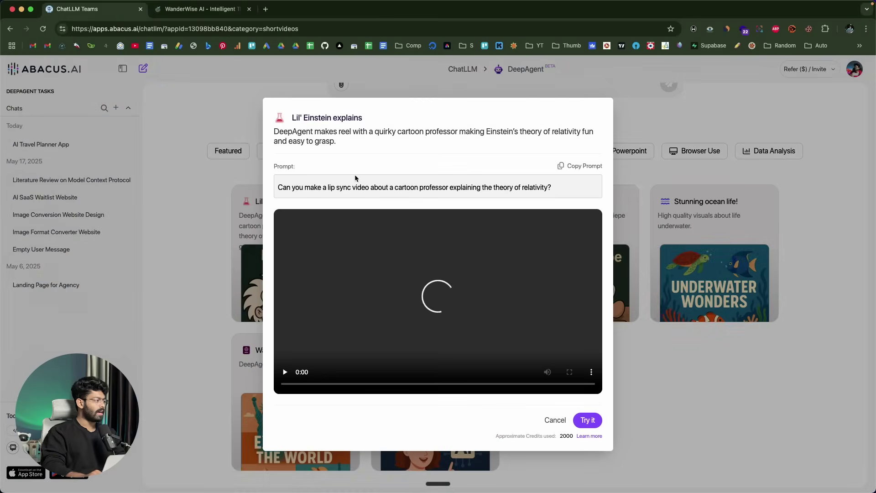
{"action": "left_click_drag", "start_coordinate": [555, 190], "coordinate": [273, 188]}
{"action": "key", "text": "super+c"}
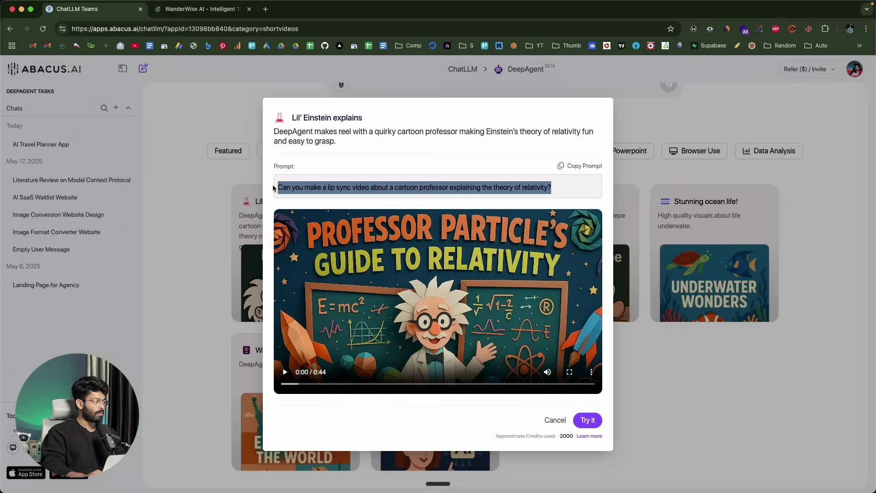
{"action": "left_click", "coordinate": [285, 372]}
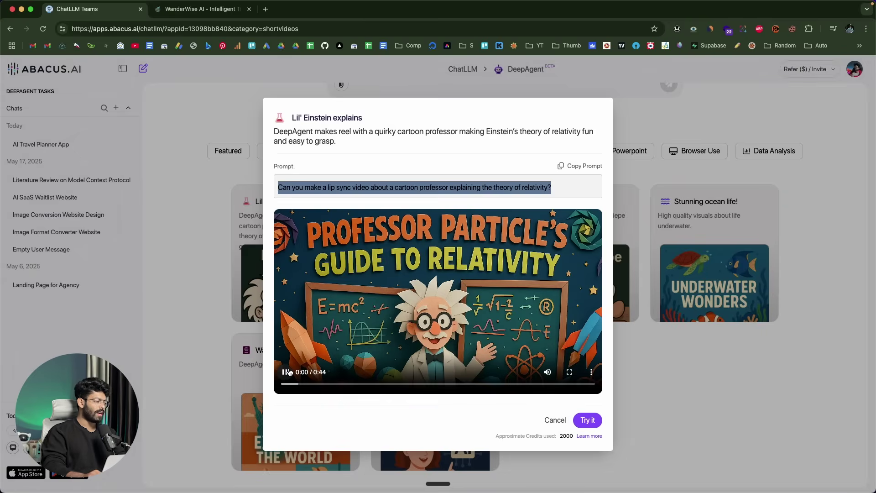
{"action": "left_click", "coordinate": [337, 386]}
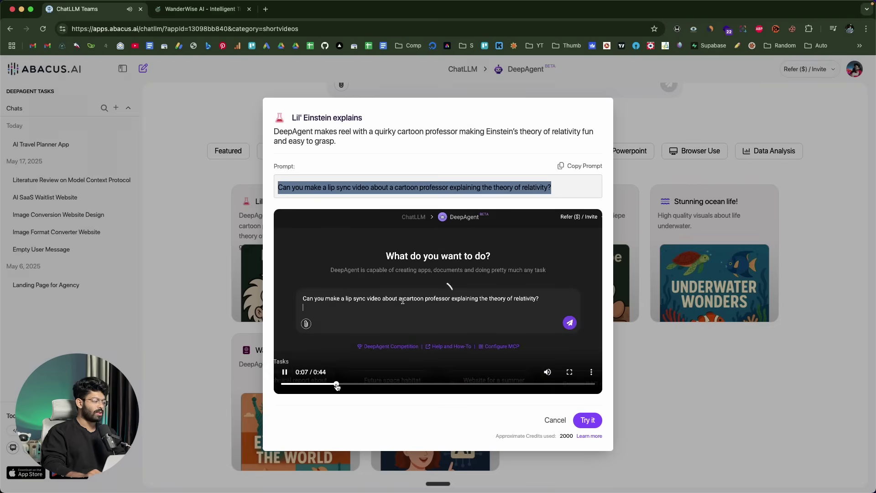
{"action": "left_click", "coordinate": [585, 318]}
{"action": "left_click", "coordinate": [642, 136]}
Step: Paste the prompt, rewrite it for a young lady baking a cake in the kitchen, and send
{"action": "scroll", "coordinate": [438, 167], "scroll_direction": "up", "scroll_amount": 5}
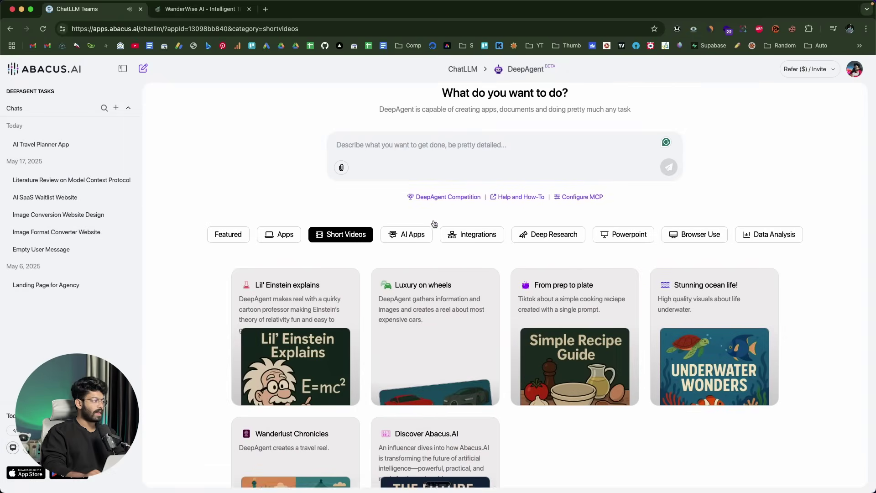
{"action": "key", "text": "super+v"}
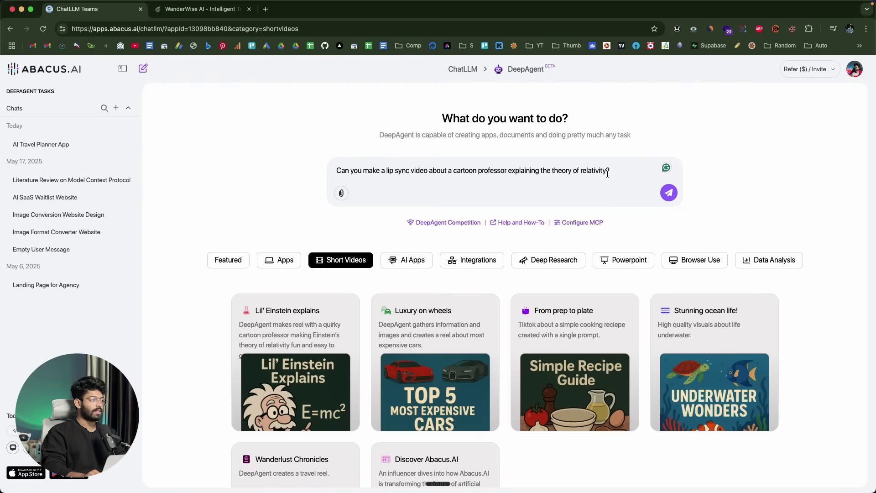
{"action": "left_click_drag", "start_coordinate": [624, 171], "coordinate": [576, 169]}
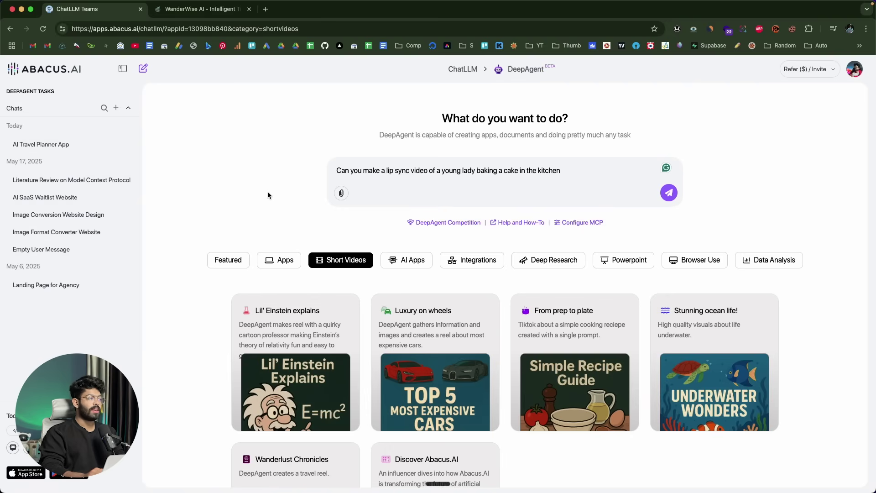
{"action": "left_click", "coordinate": [669, 194]}
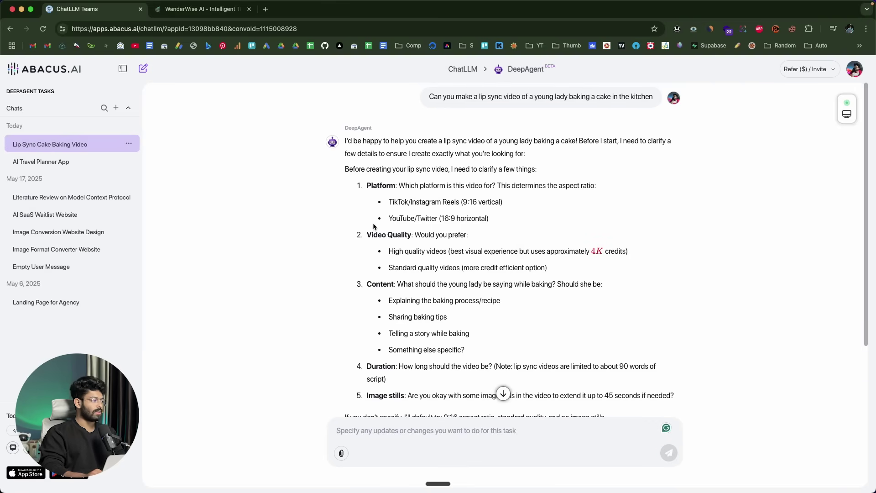
Step: Reply with the agent's 'choose the appropriate answers and move forward' suggestion to proceed
{"action": "scroll", "coordinate": [435, 224], "scroll_direction": "down", "scroll_amount": 3}
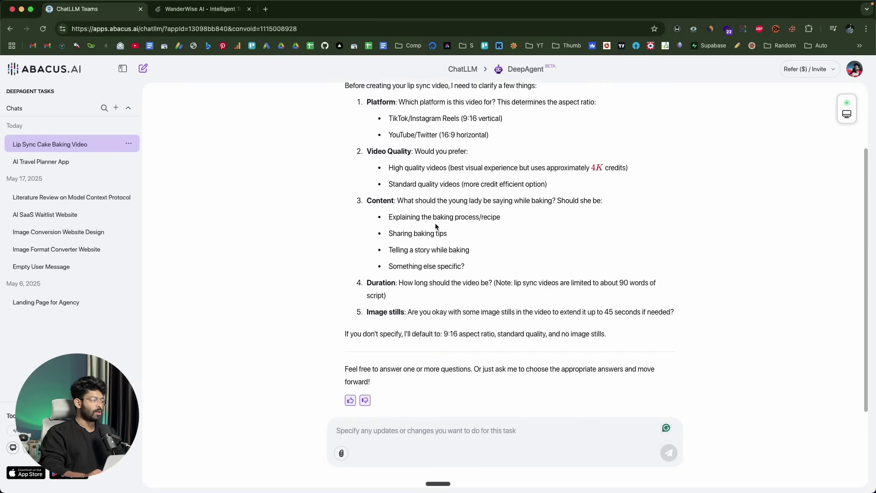
{"action": "double_click", "coordinate": [547, 370]}
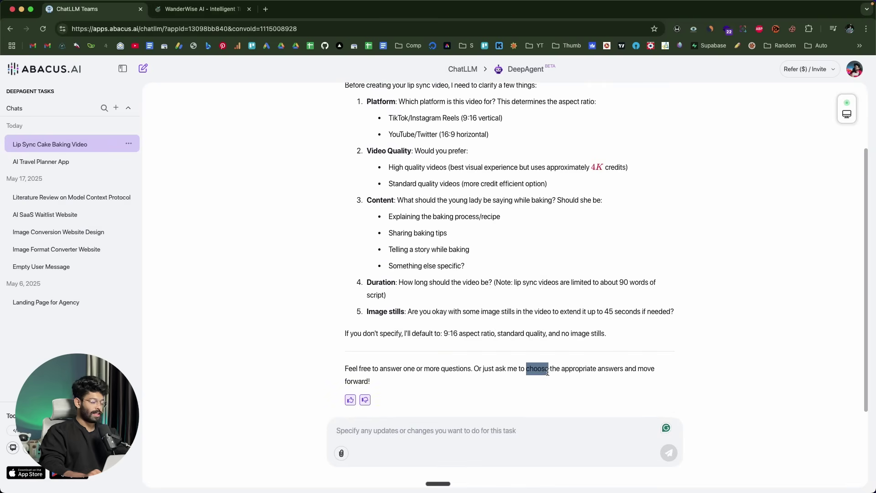
{"action": "key", "text": "shift+Down"}
{"action": "key", "text": "super+c"}
{"action": "left_click", "coordinate": [422, 433]}
{"action": "key", "text": "super+v"}
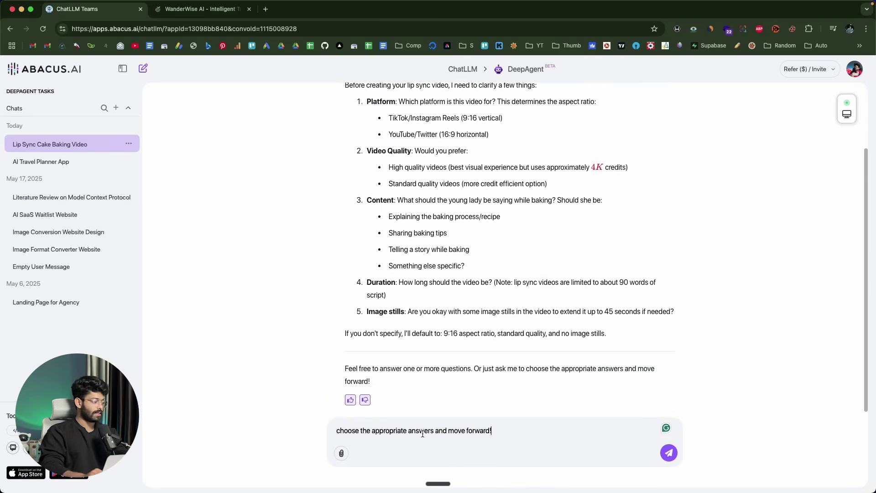
{"action": "key", "text": "Return"}
{"action": "scroll", "coordinate": [450, 253], "scroll_direction": "up", "scroll_amount": 10}
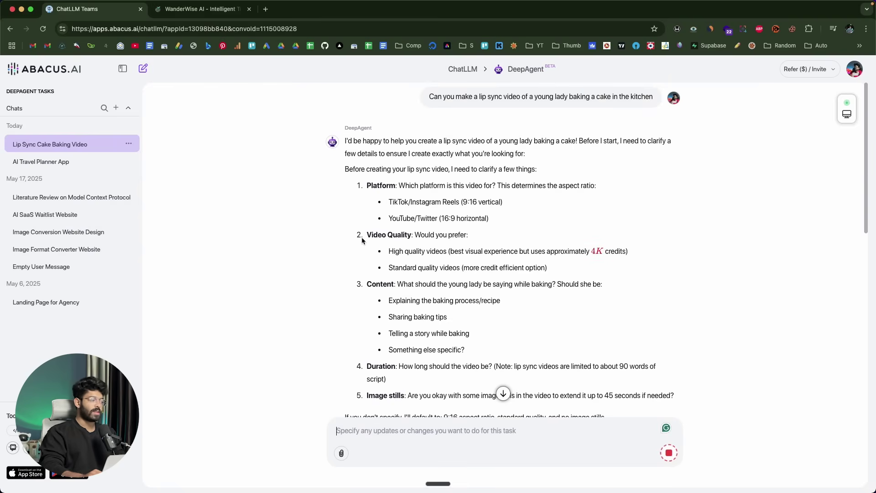
{"action": "scroll", "coordinate": [361, 240], "scroll_direction": "down", "scroll_amount": 1}
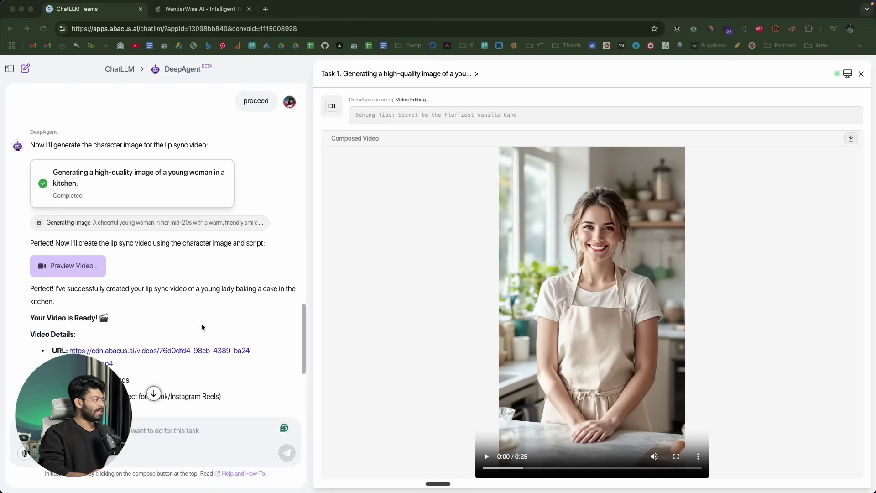
Step: Play the 29-second cake-baking video and bring up the context menu for its URL link
{"action": "scroll", "coordinate": [201, 325], "scroll_direction": "down", "scroll_amount": 5}
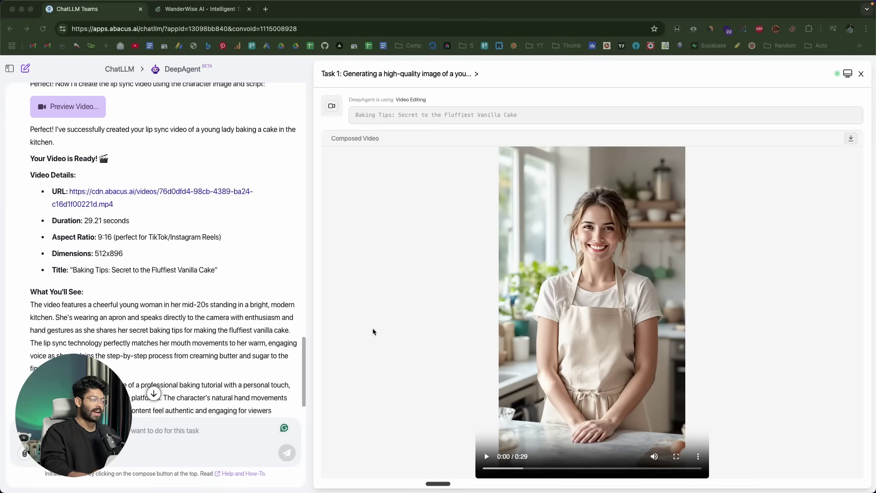
{"action": "left_click", "coordinate": [486, 457]}
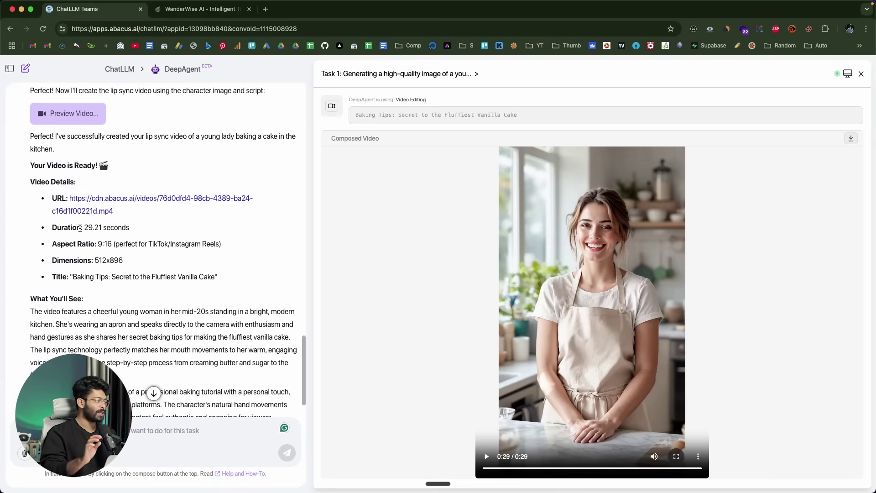
{"action": "right_click", "coordinate": [123, 203]}
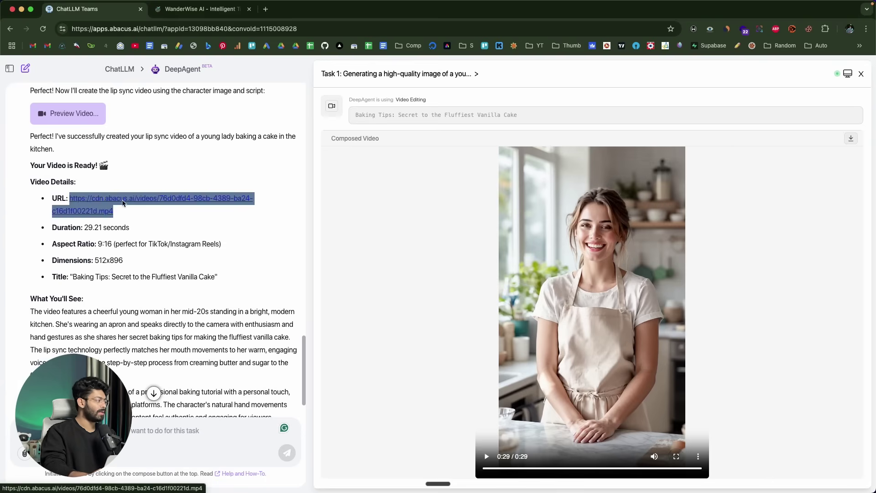
Step: Download the linked Lip Sync Cake Baking mp4, then return to DeepAgent's 'What do you want to do?' page
{"action": "left_click", "coordinate": [201, 9]}
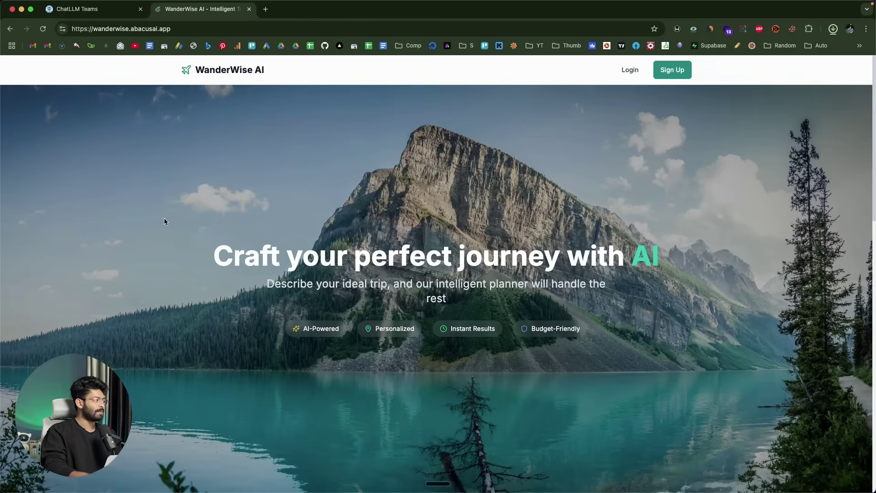
{"action": "left_click", "coordinate": [114, 10]}
{"action": "left_click", "coordinate": [172, 68]}
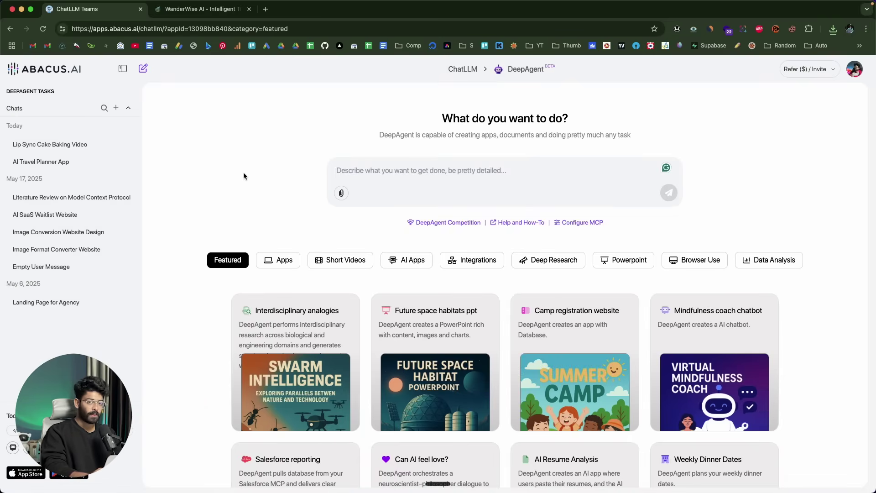
{"action": "scroll", "coordinate": [271, 231], "scroll_direction": "down", "scroll_amount": 2}
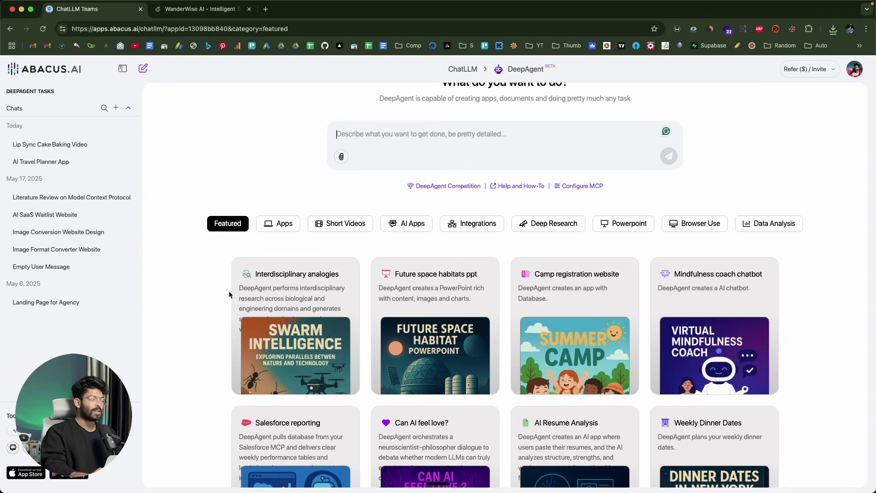
{"action": "scroll", "coordinate": [228, 294], "scroll_direction": "up", "scroll_amount": 2}
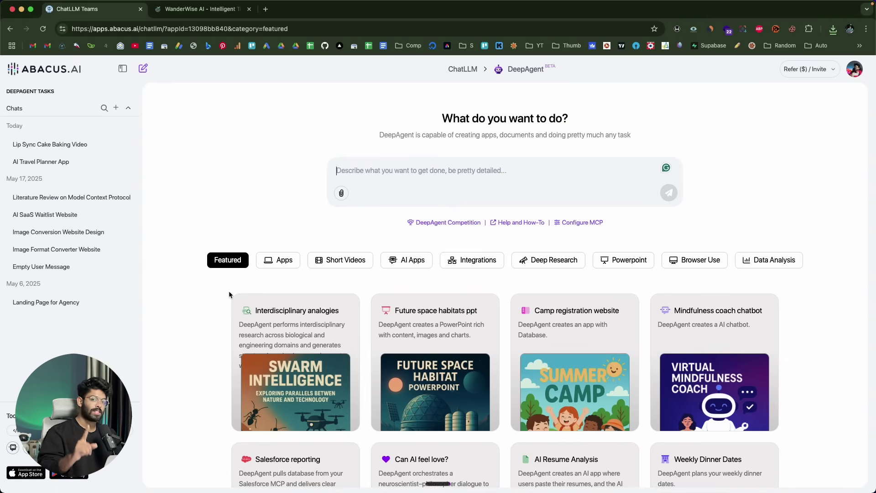